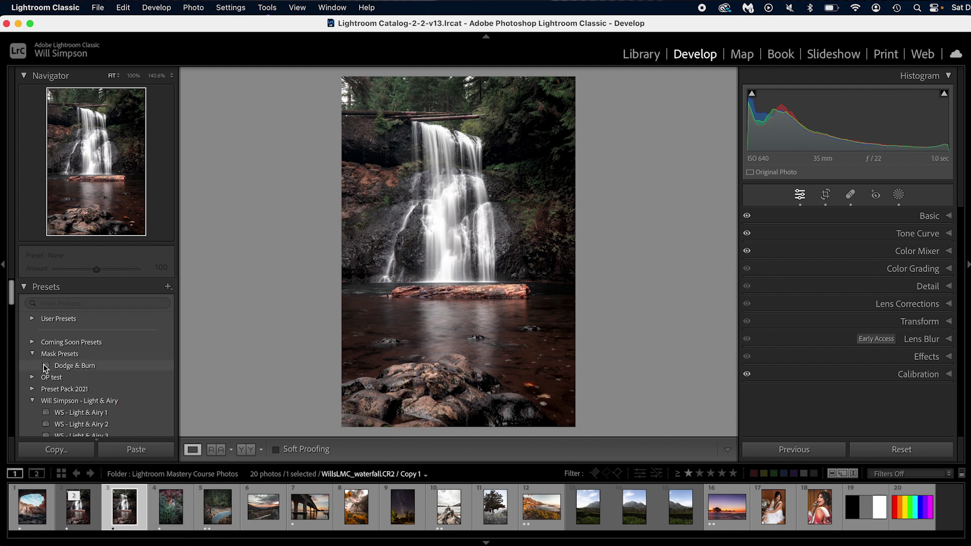
# Apply the EP - Touch of Blue preset to the waterfall photo's virtual copy.
pyautogui.scroll(-5, 71, 355)
pyautogui.scroll(-4, 71, 356)
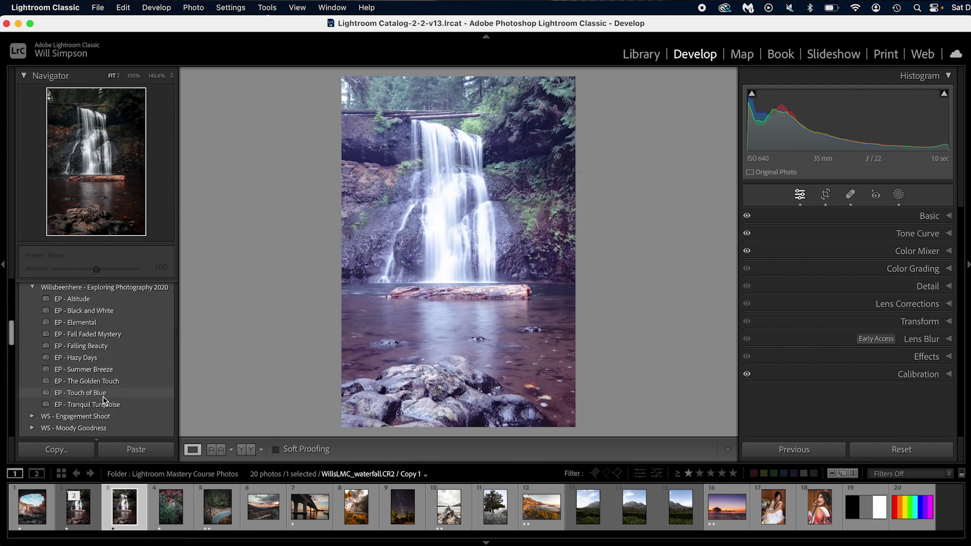
pyautogui.click(101, 396)
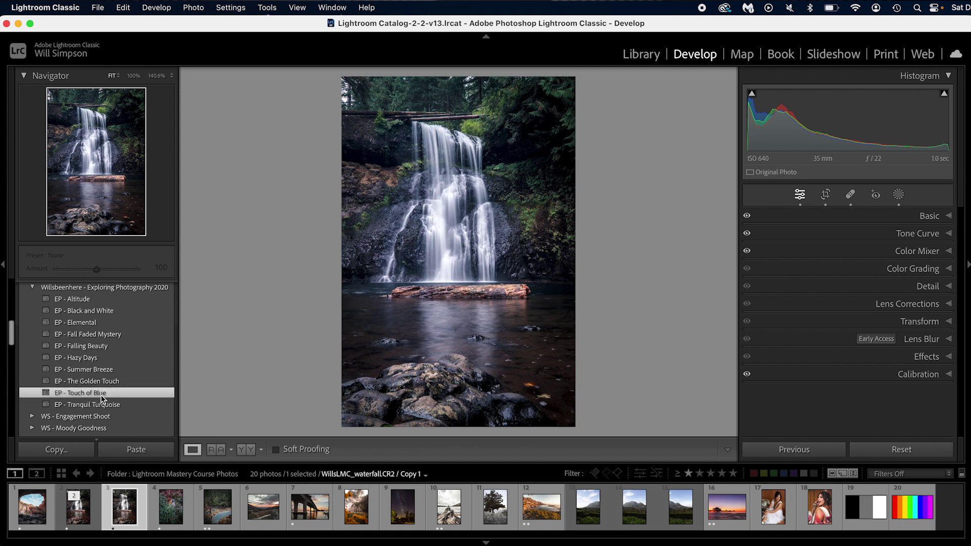
# Set the virtual copy's white balance Temp to 6,541 and its Clarity to −2.
pyautogui.click(921, 212)
pyautogui.moveTo(831, 290); pyautogui.dragTo(844, 289)
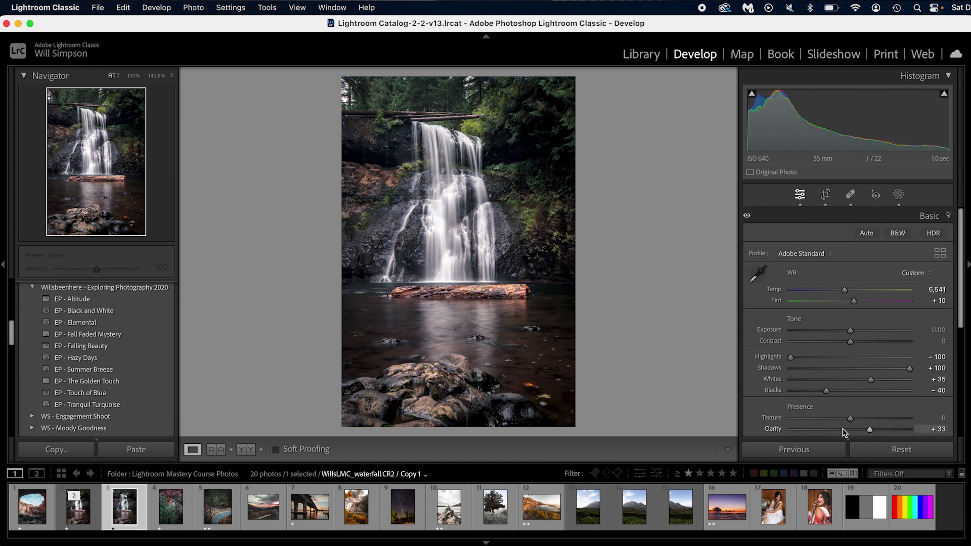
pyautogui.click(849, 429)
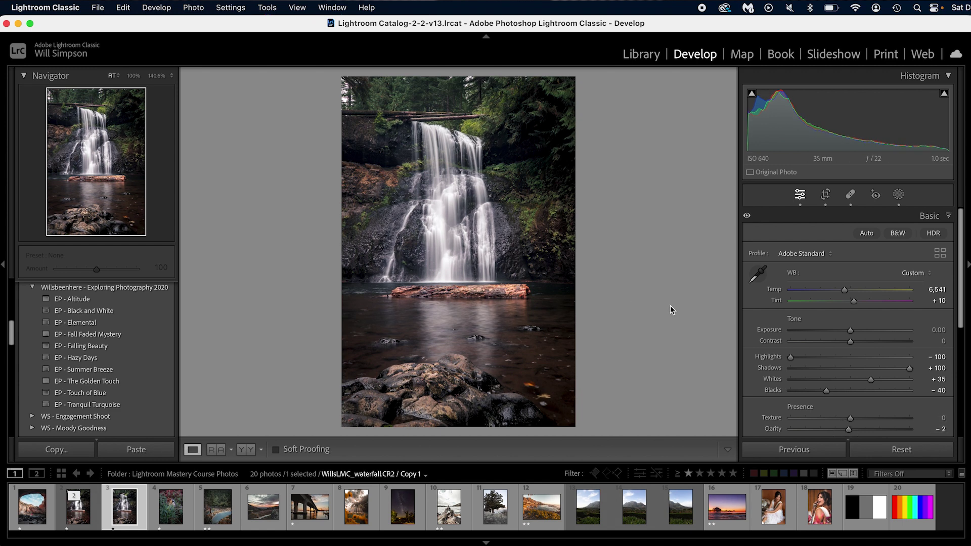
# Compare the original waterfall photo with its edited virtual copy by switching between them.
pyautogui.press('Left')
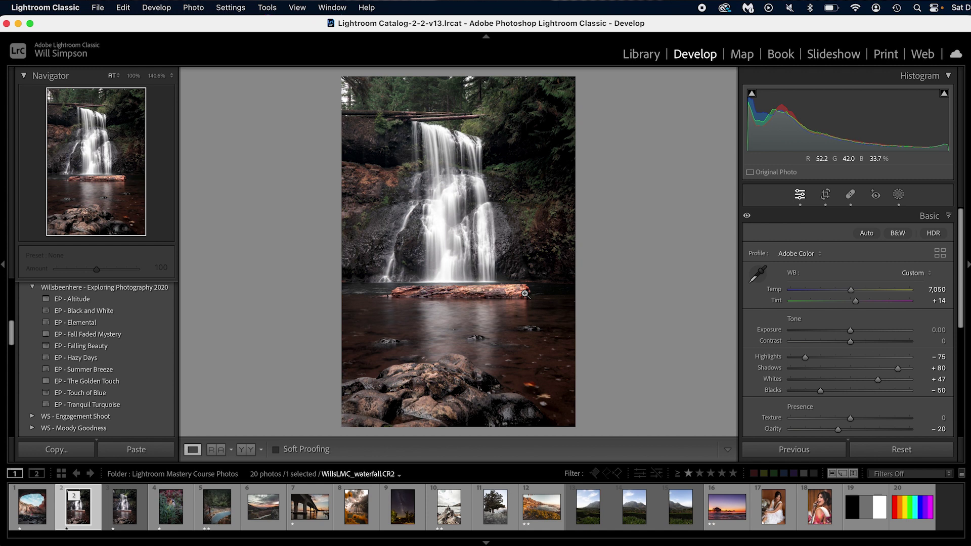
pyautogui.press('Right')
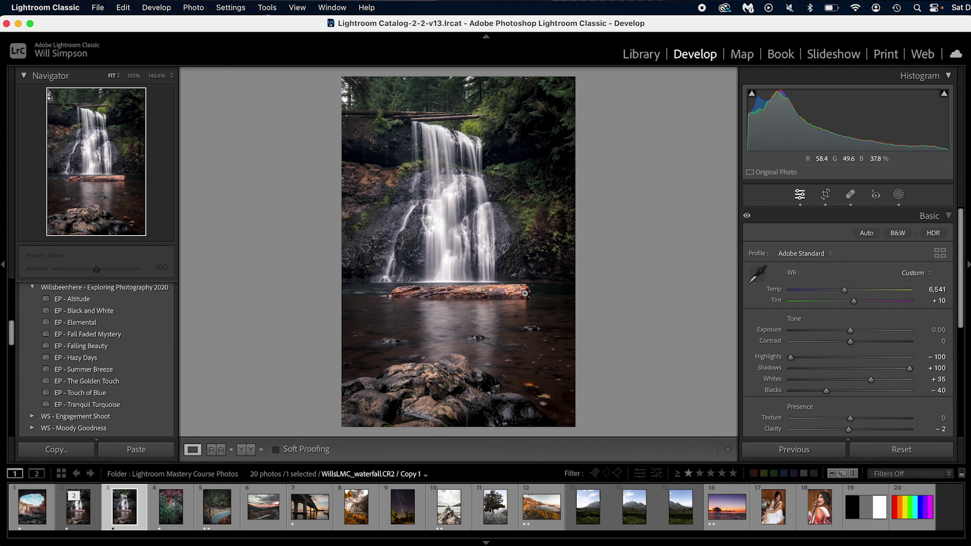
pyautogui.press('Left')
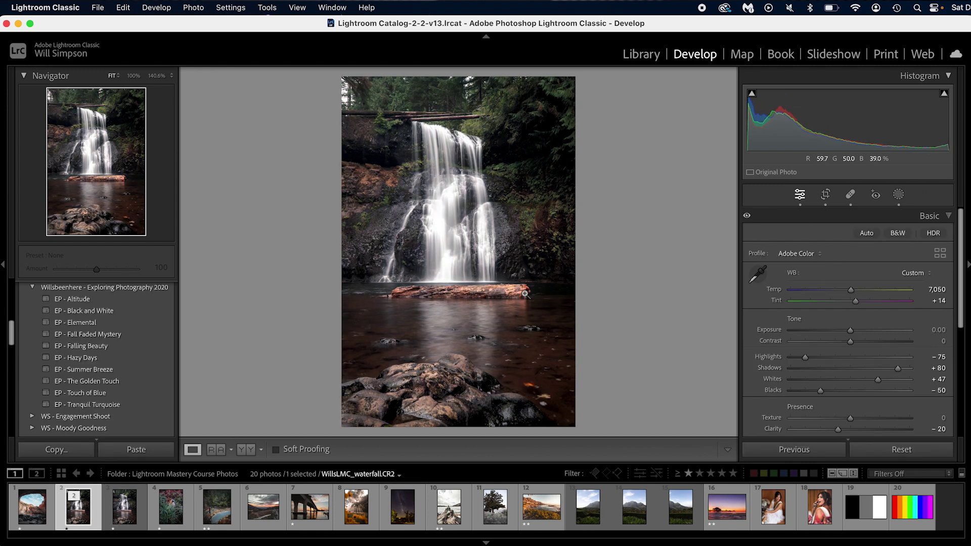
pyautogui.press('Right')
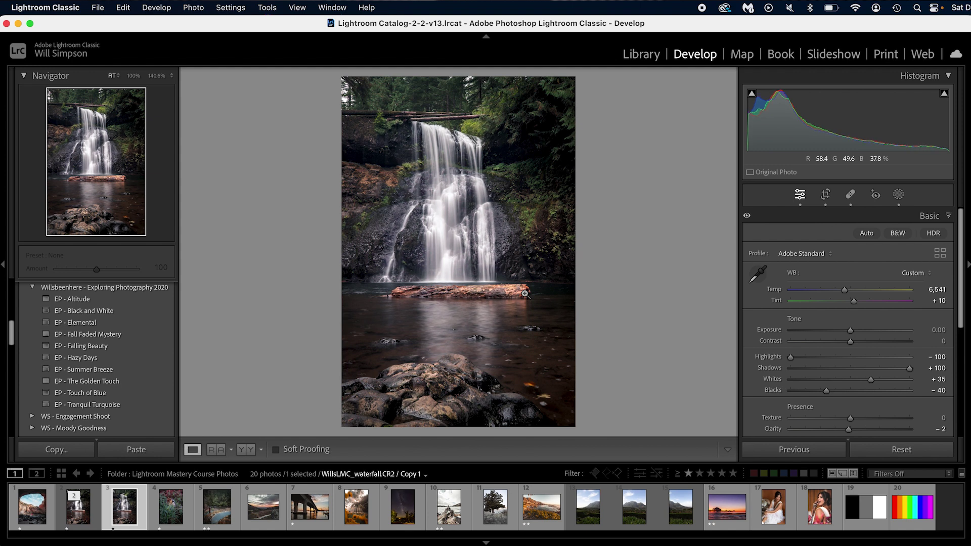
# Convert the virtual copy to black and white, and view the Export options with both waterfall versions selected.
pyautogui.press('v')
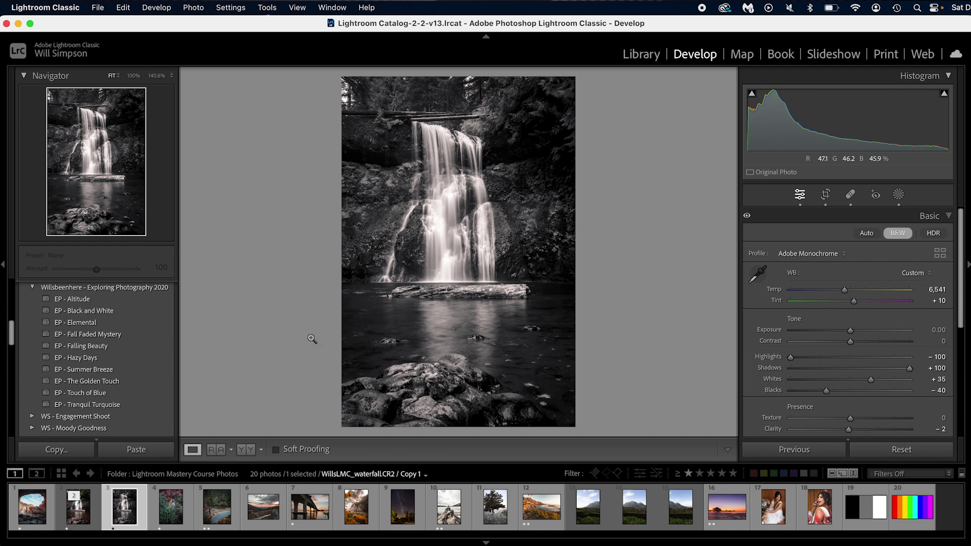
pyautogui.keyDown('super'); pyautogui.click(93, 506); pyautogui.keyUp('super')
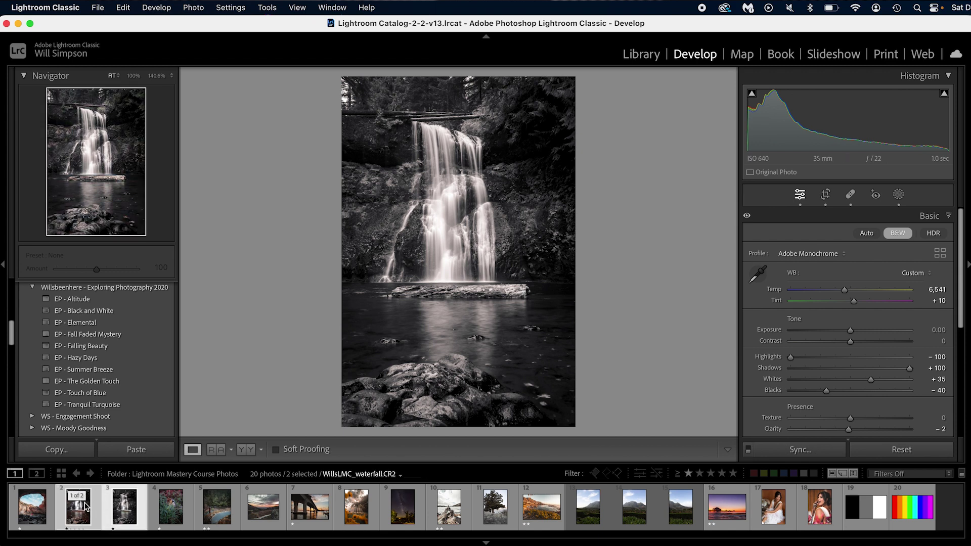
pyautogui.rightClick(131, 511)
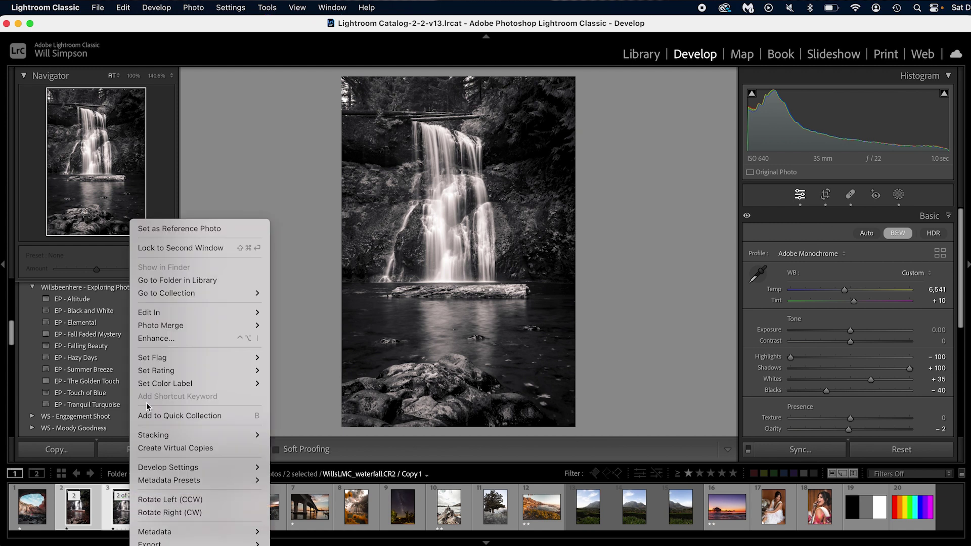
pyautogui.moveTo(191, 542)
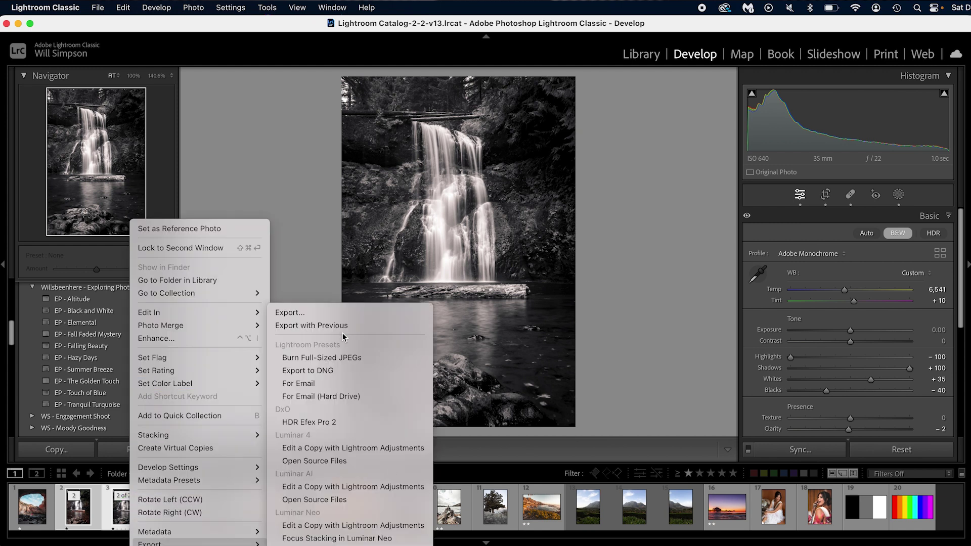
pyautogui.click(306, 204)
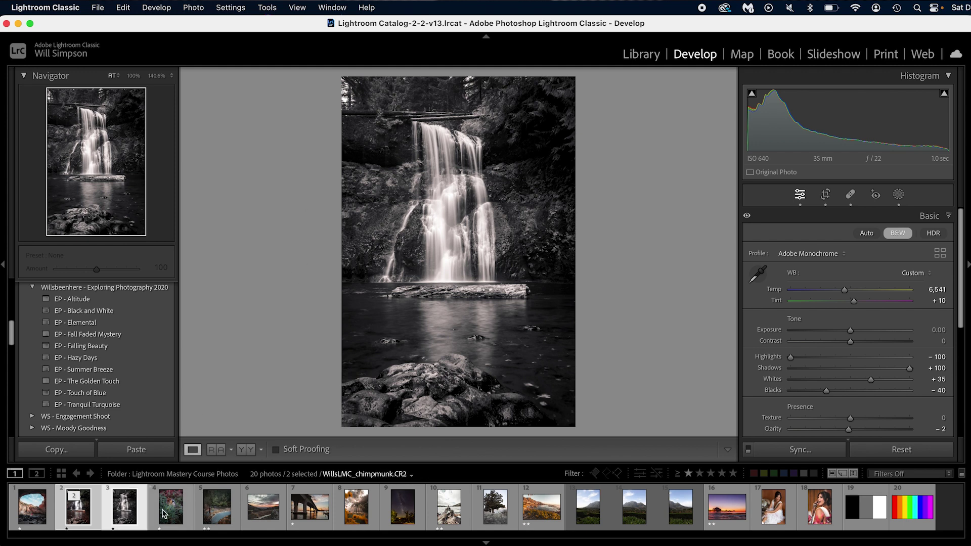
# Remove the black-and-white virtual copy of the waterfall photo from the catalog.
pyautogui.click(81, 514)
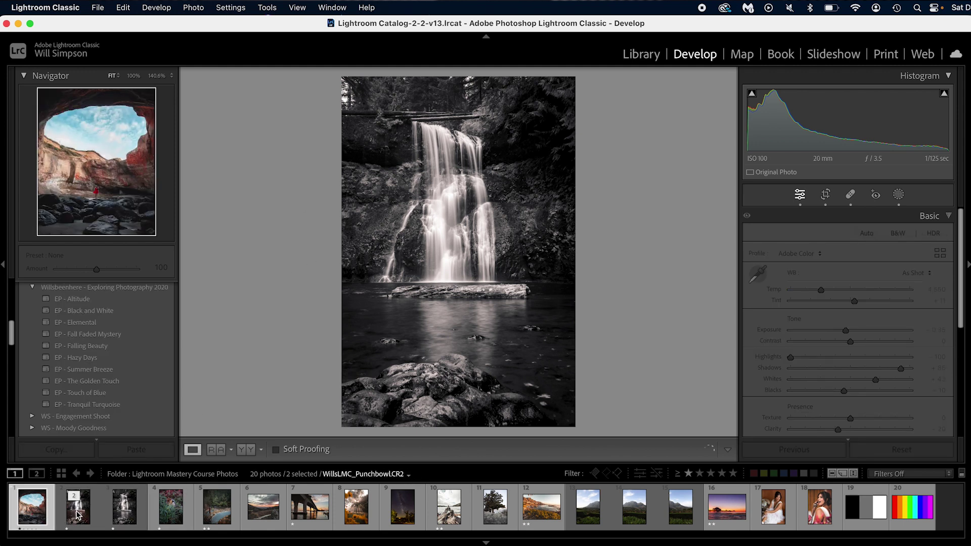
pyautogui.click(75, 515)
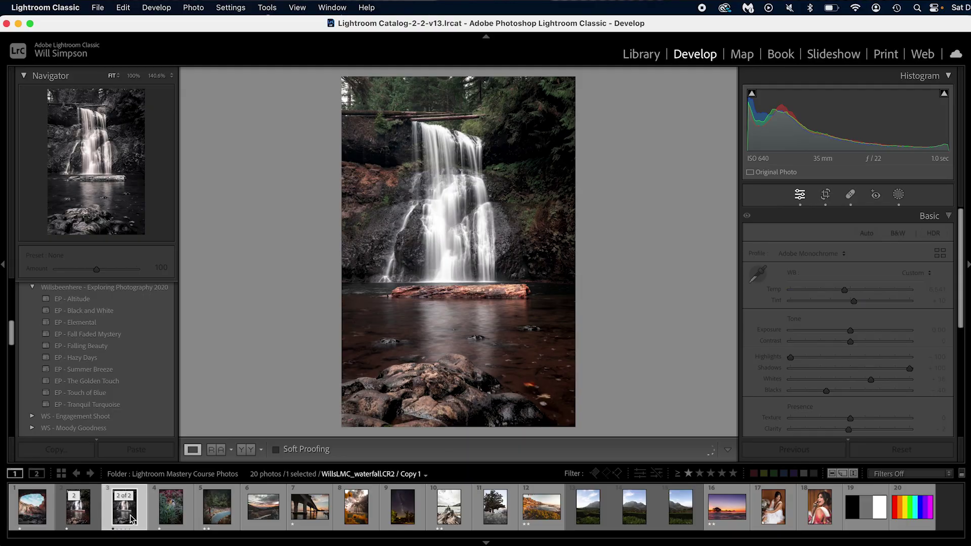
pyautogui.press('BackSpace')
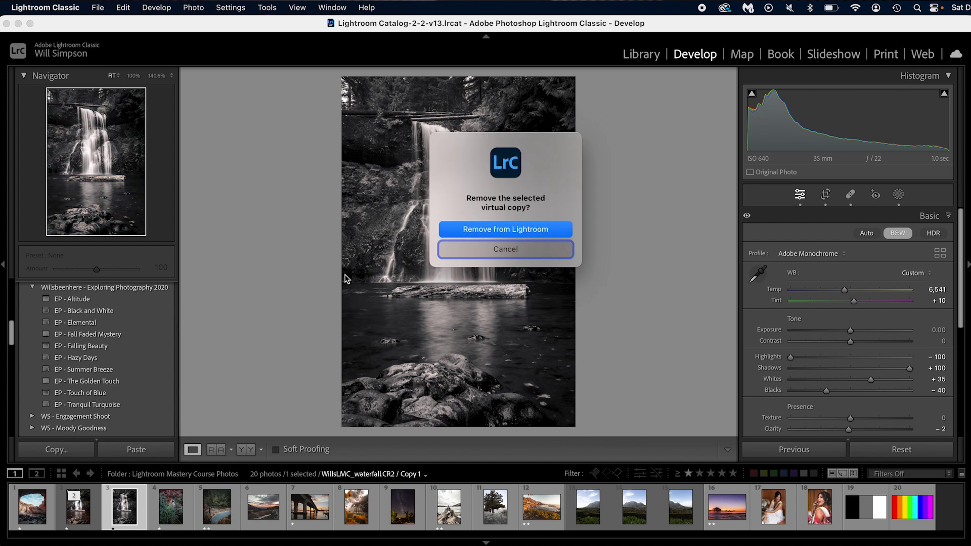
pyautogui.click(478, 228)
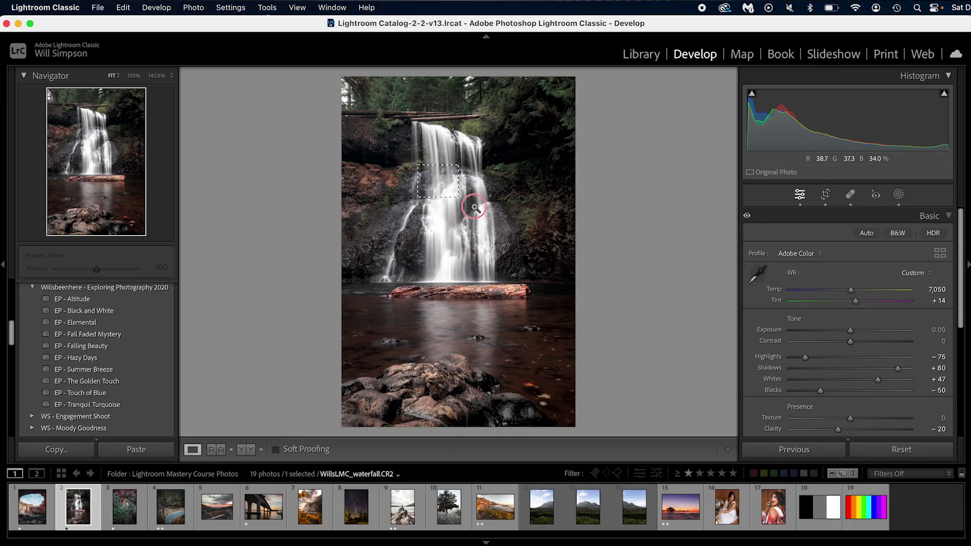
# Create a new brush mask on the original waterfall photo and paint over the upper part of the falls.
pyautogui.click(549, 263)
pyautogui.click(540, 256)
pyautogui.press('super+minus')
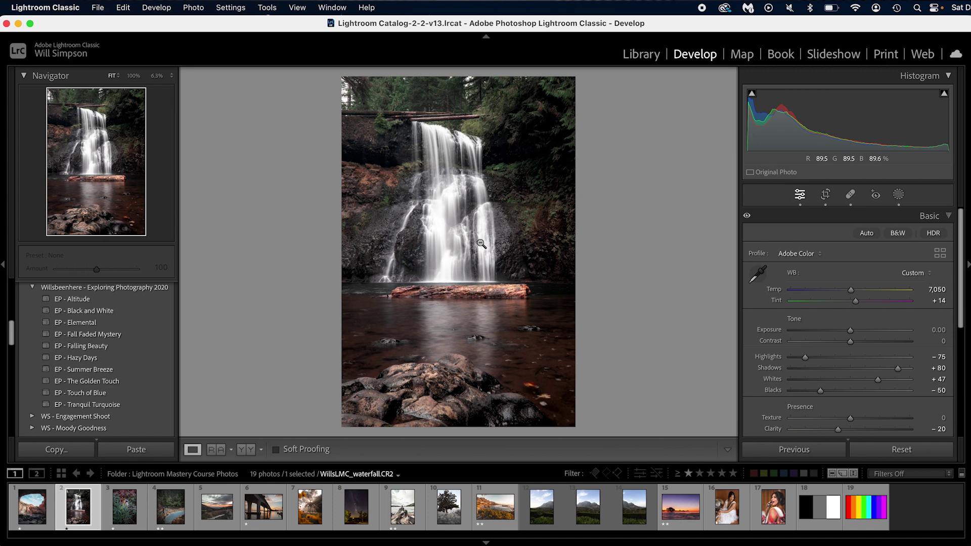
pyautogui.click(898, 195)
pyautogui.moveTo(633, 237)
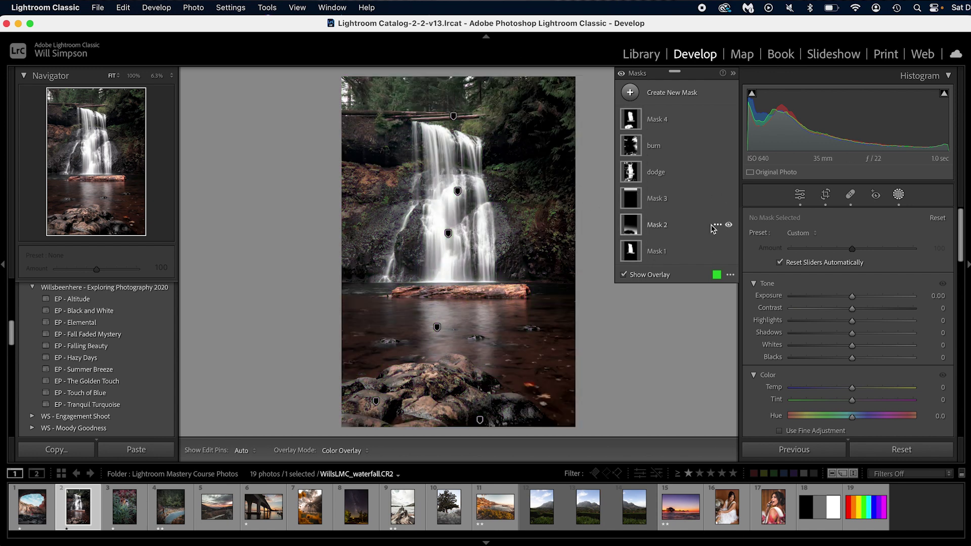
pyautogui.click(669, 89)
pyautogui.click(668, 201)
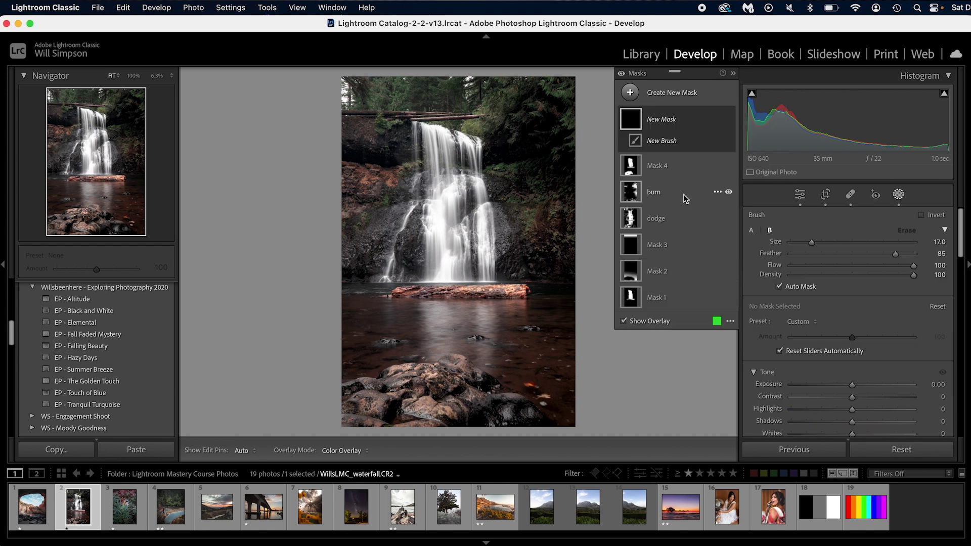
pyautogui.moveTo(425, 134); pyautogui.dragTo(440, 165)
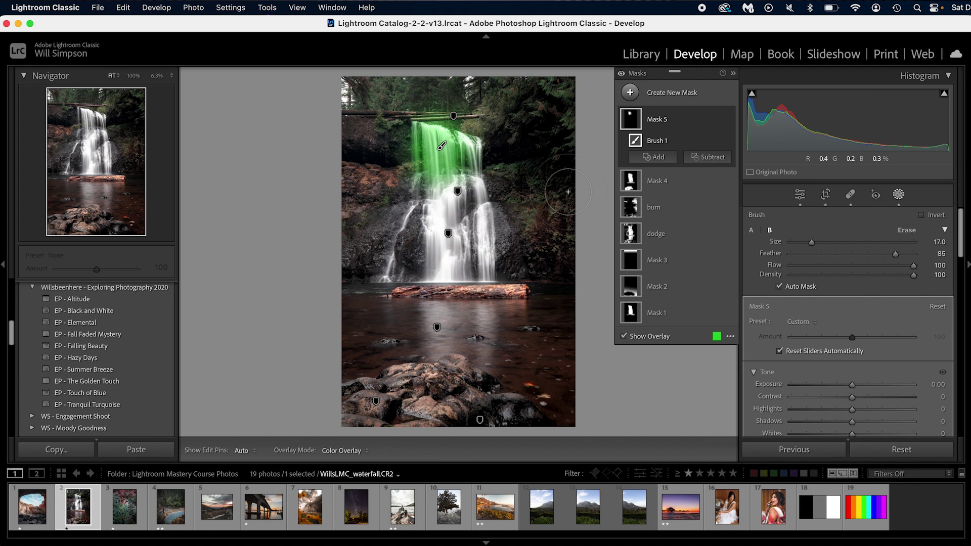
# Examine the painted upper falls and the floating log at different zoom levels while the brush mask is active.
pyautogui.press('space')
pyautogui.click(520, 159)
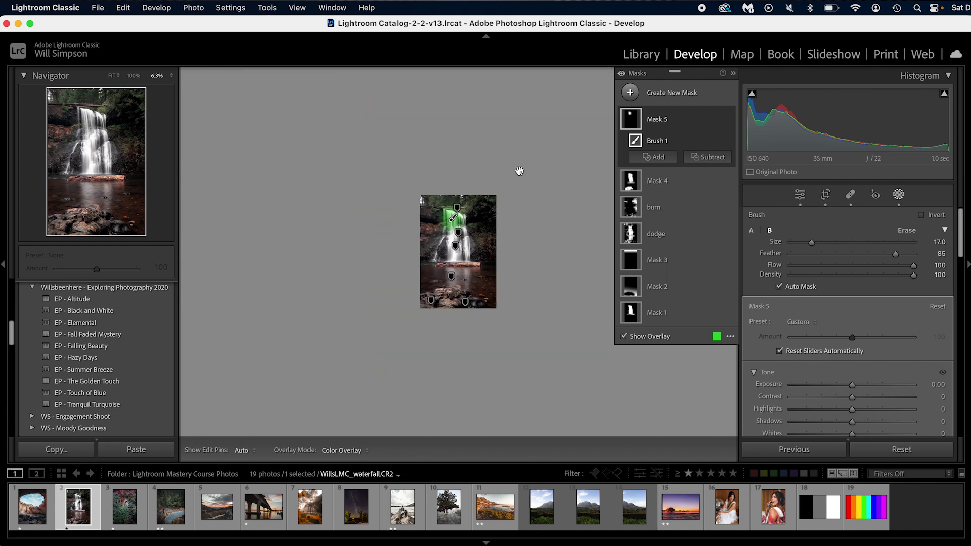
pyautogui.click(478, 235)
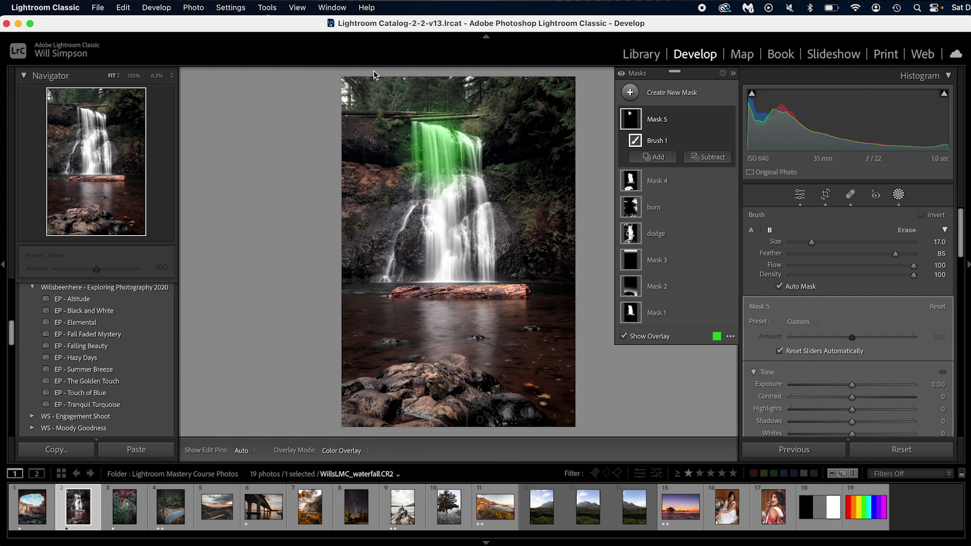
pyautogui.press('super+equal')
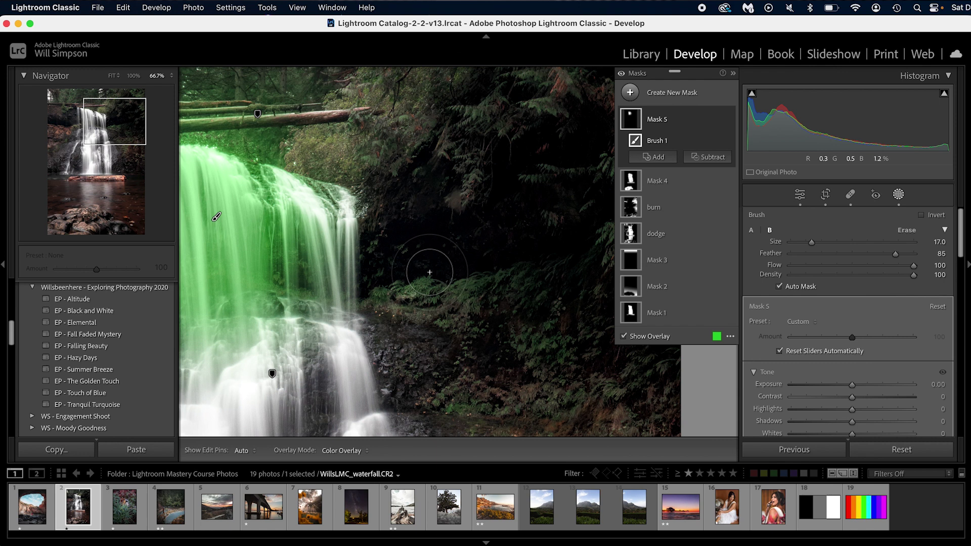
pyautogui.press('space')
pyautogui.moveTo(430, 254); pyautogui.dragTo(563, 256)
pyautogui.moveTo(470, 260); pyautogui.dragTo(500, 283)
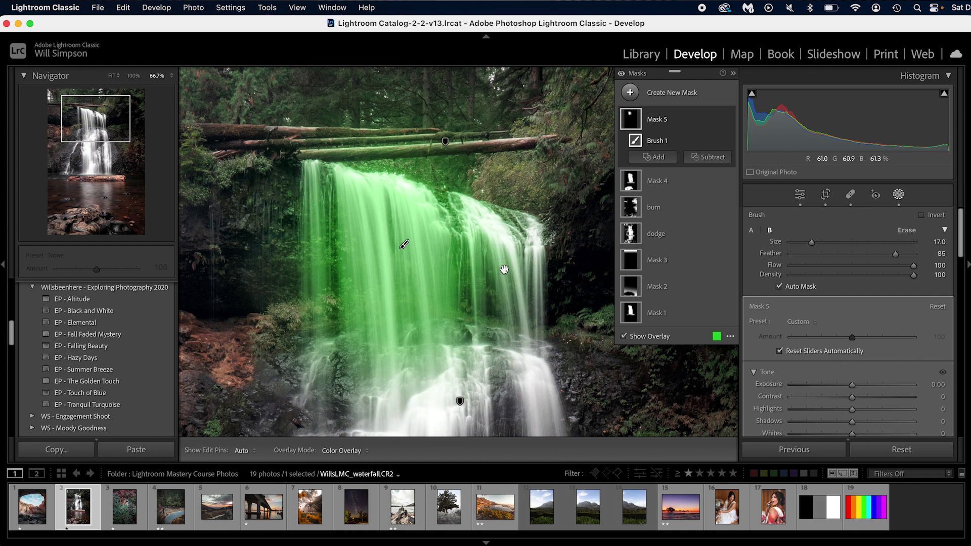
pyautogui.click(504, 269)
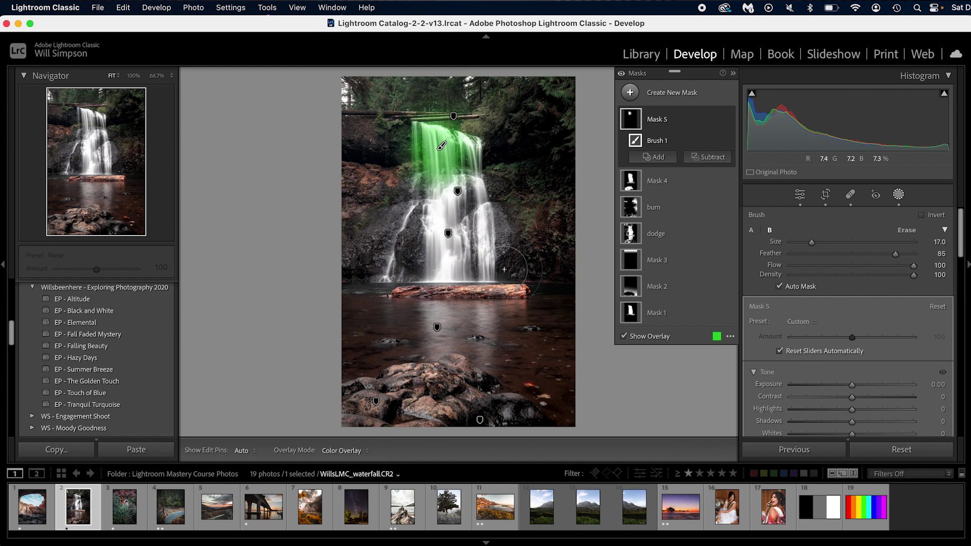
pyautogui.click(471, 292)
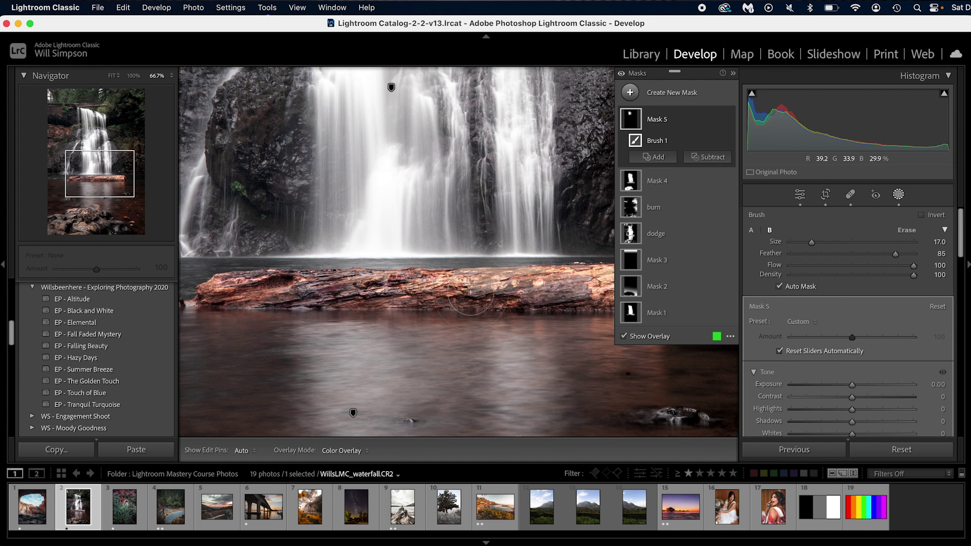
pyautogui.click(470, 292)
pyautogui.click(467, 177)
pyautogui.moveTo(458, 162); pyautogui.dragTo(480, 310)
pyautogui.click(506, 277)
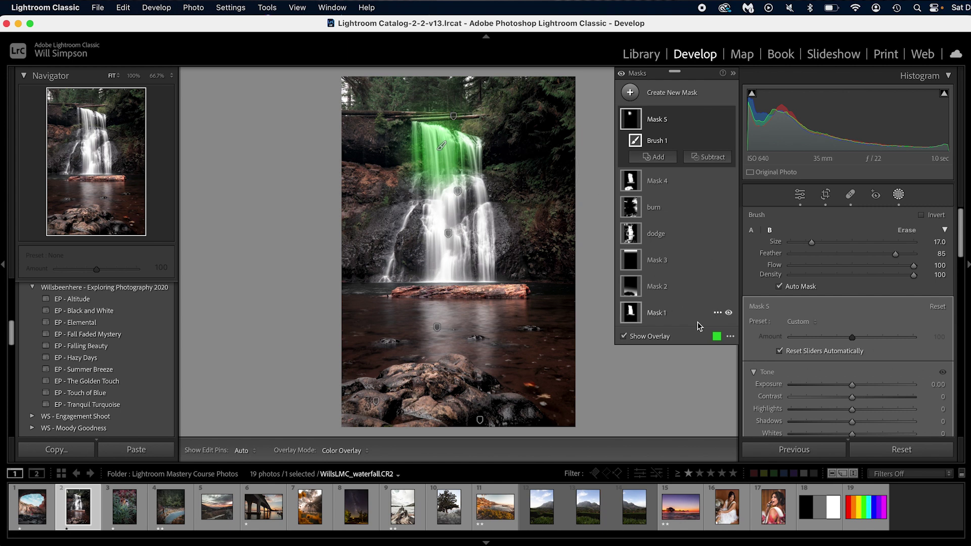
# Cycle the mask overlay color to red and check it in the overlay color settings.
pyautogui.click(716, 336)
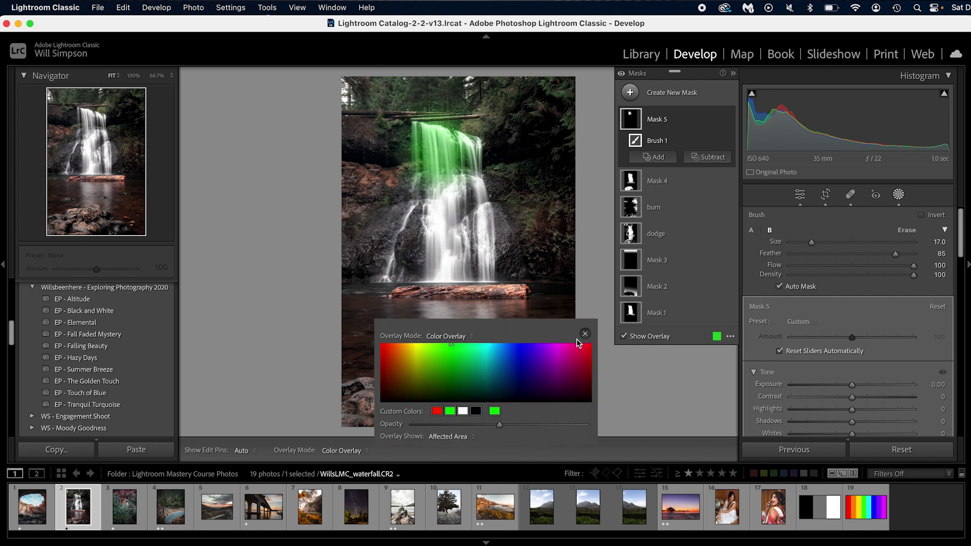
pyautogui.click(584, 334)
pyautogui.hotkey('shift', 'o')
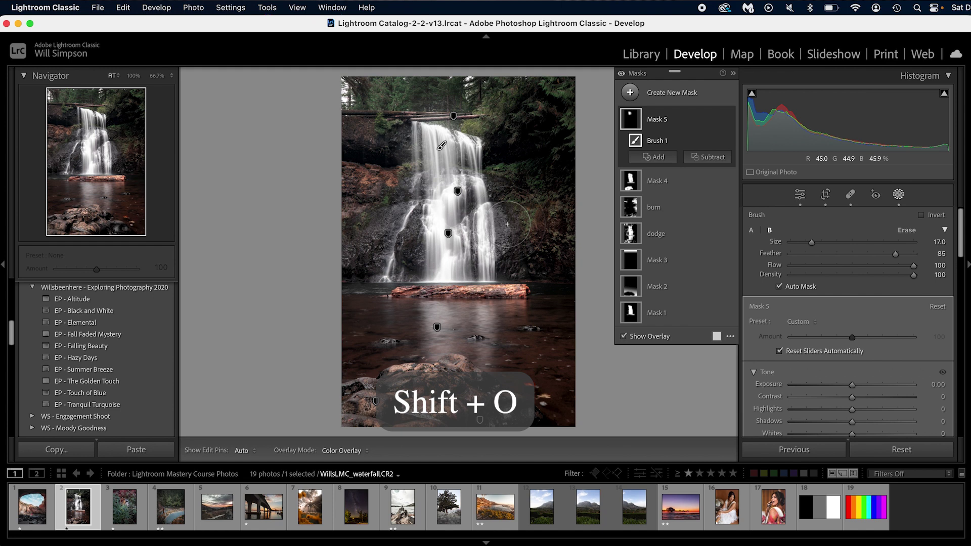
pyautogui.hotkey('shift', 'o')
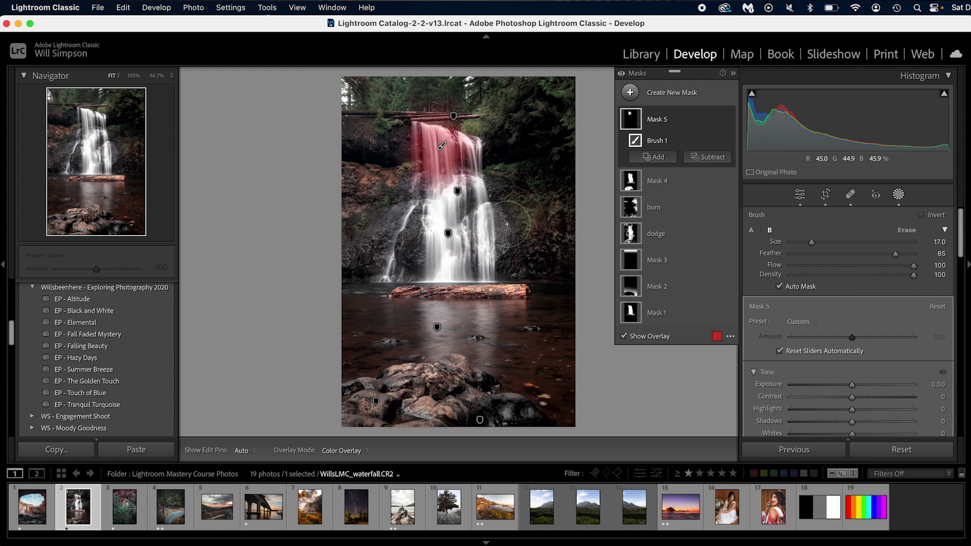
pyautogui.click(717, 336)
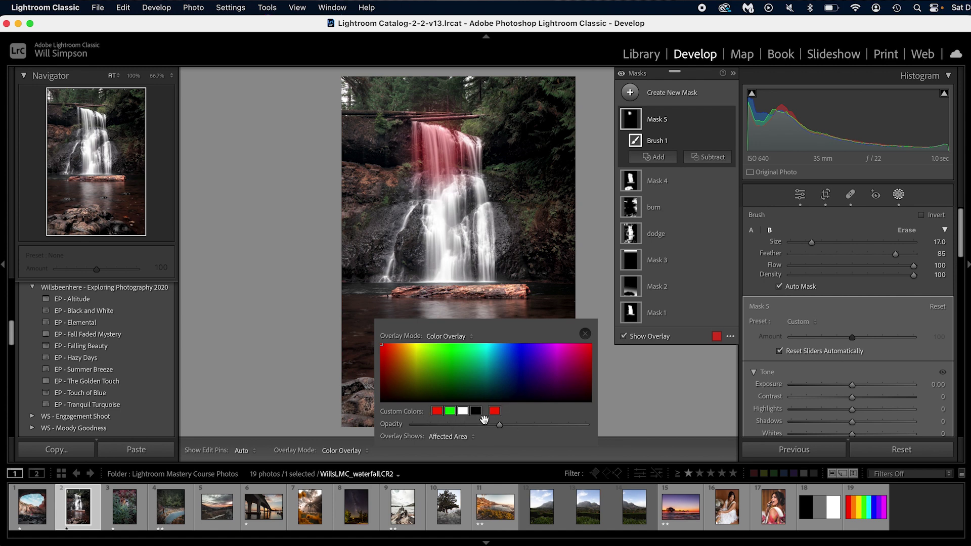
pyautogui.click(584, 334)
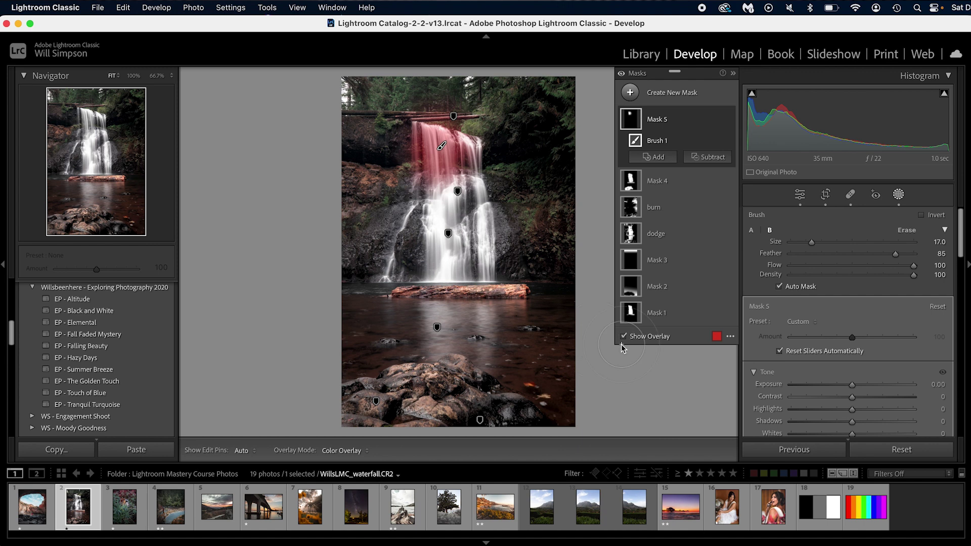
# Set the mask overlay color to the white custom color and close the overlay settings.
pyautogui.click(717, 336)
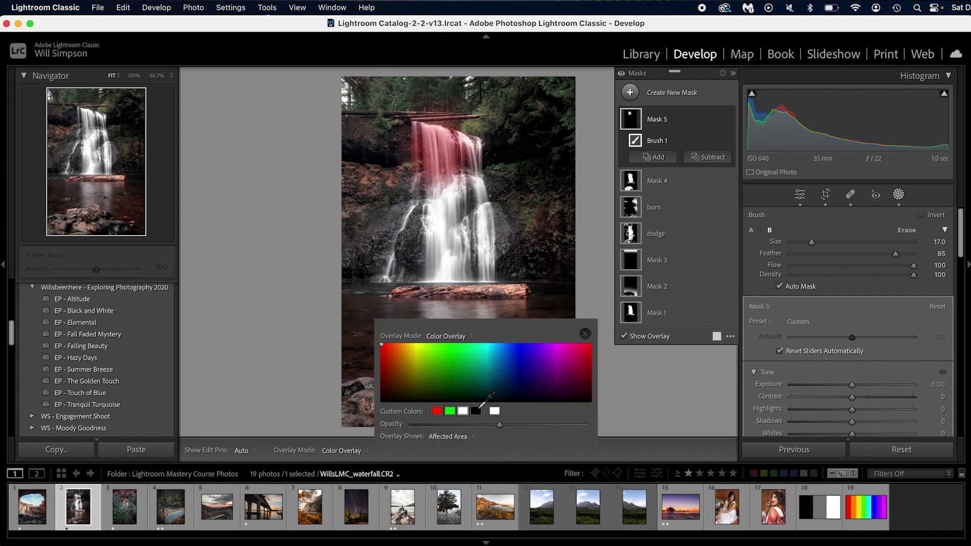
pyautogui.click(463, 411)
pyautogui.click(584, 334)
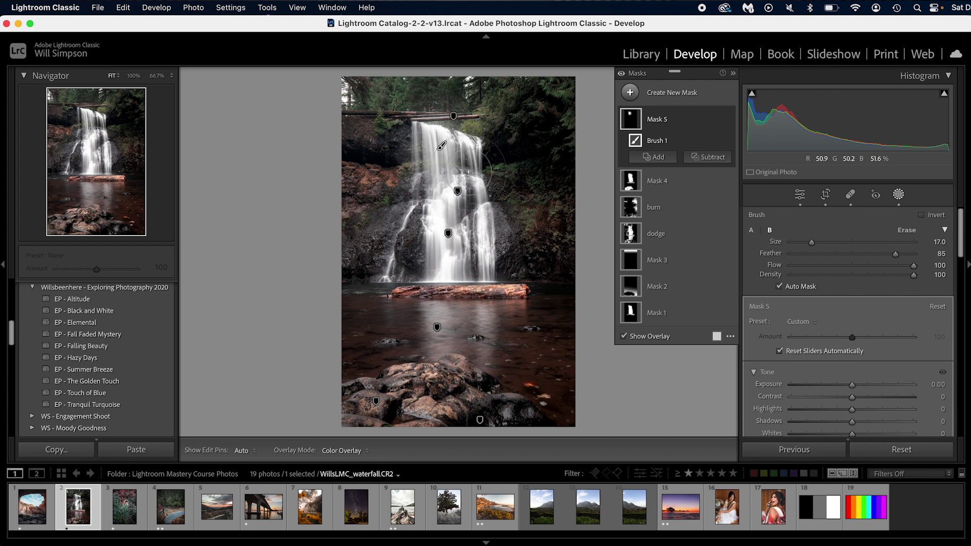
# Cycle the brush mask's overlay color past white to red and on to the following preset color.
pyautogui.hotkey('shift', 'o')
pyautogui.hotkey('shift', 'o')
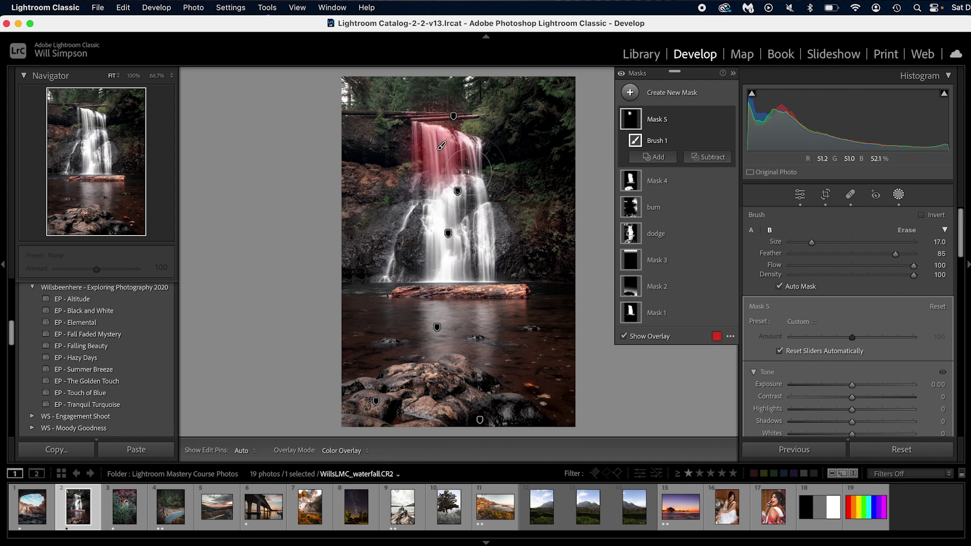
pyautogui.hotkey('shift', 'o')
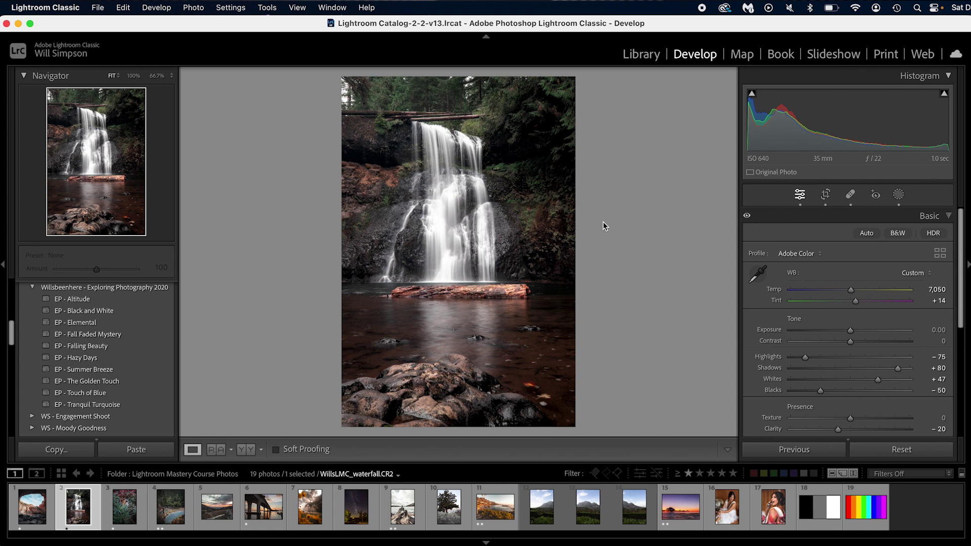
# Collapse the Basic adjustments and toggle the Basic, Tone Curve and Color Mixer effects to compare the photo with and without each.
pyautogui.click(944, 220)
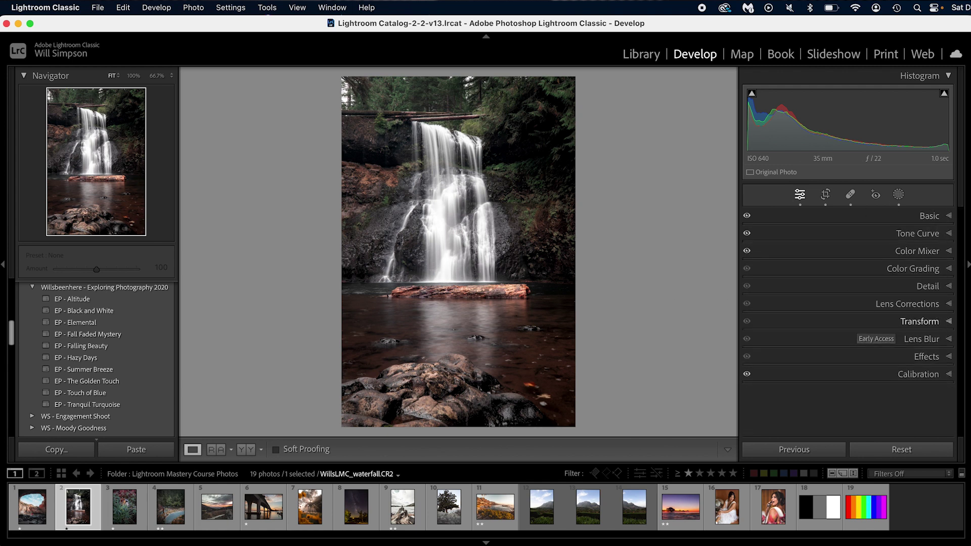
pyautogui.click(747, 216)
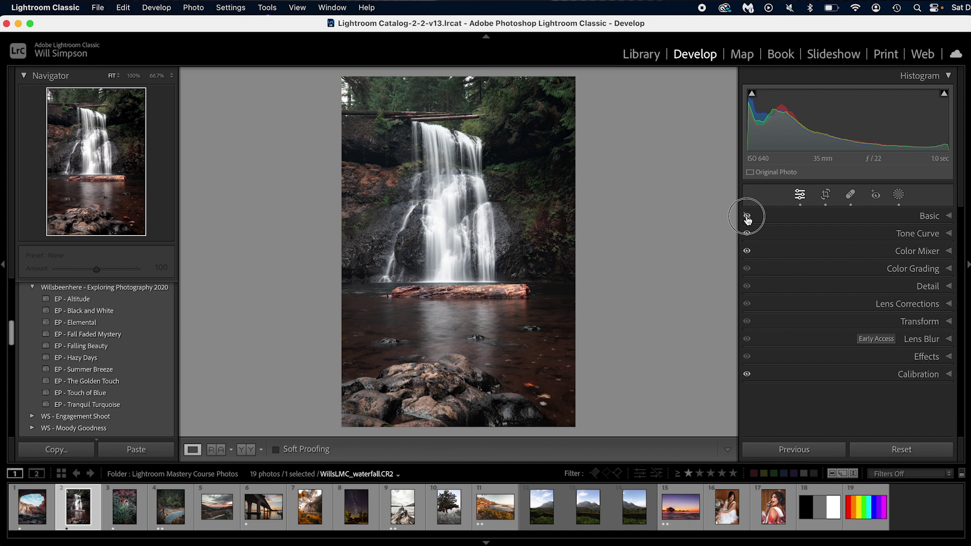
pyautogui.click(747, 234)
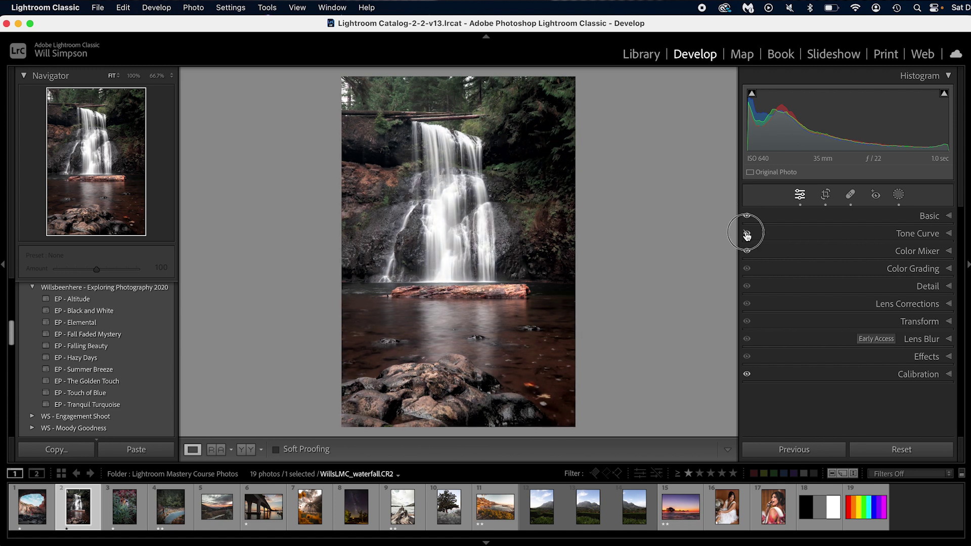
pyautogui.click(747, 234)
pyautogui.click(749, 236)
pyautogui.click(748, 237)
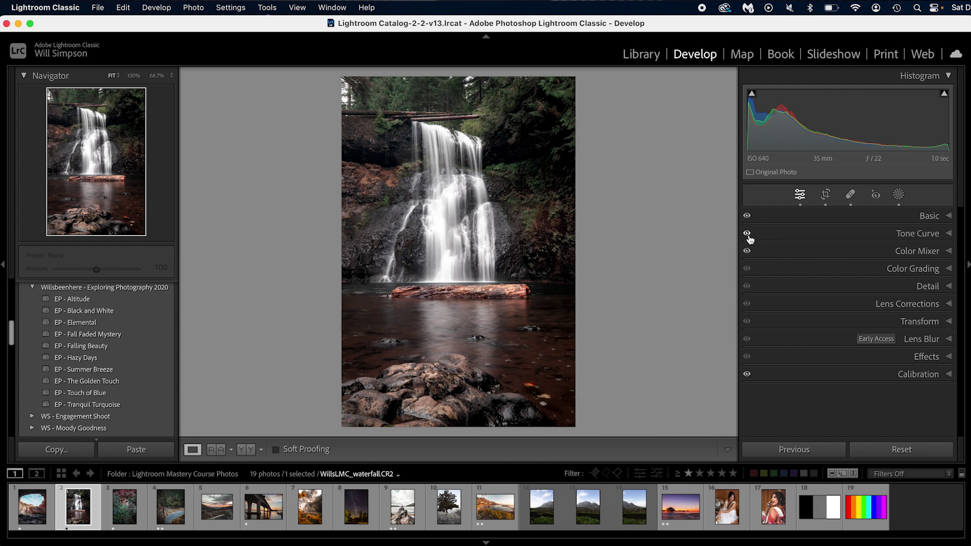
pyautogui.click(747, 253)
pyautogui.click(748, 253)
pyautogui.click(748, 217)
# Expand the Basic adjustments, reset all of the waterfall photo's edits, and undo the reset.
pyautogui.click(932, 217)
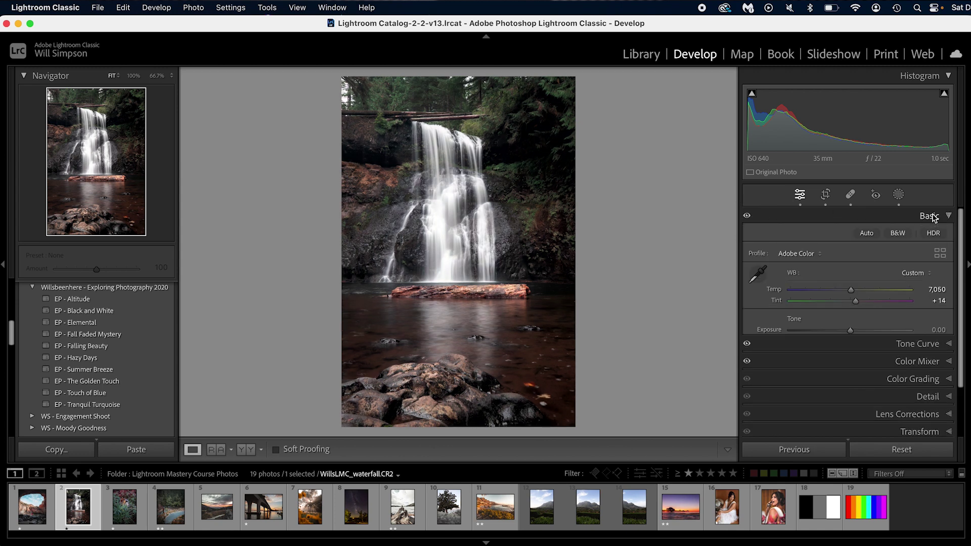
pyautogui.scroll(-2, 934, 217)
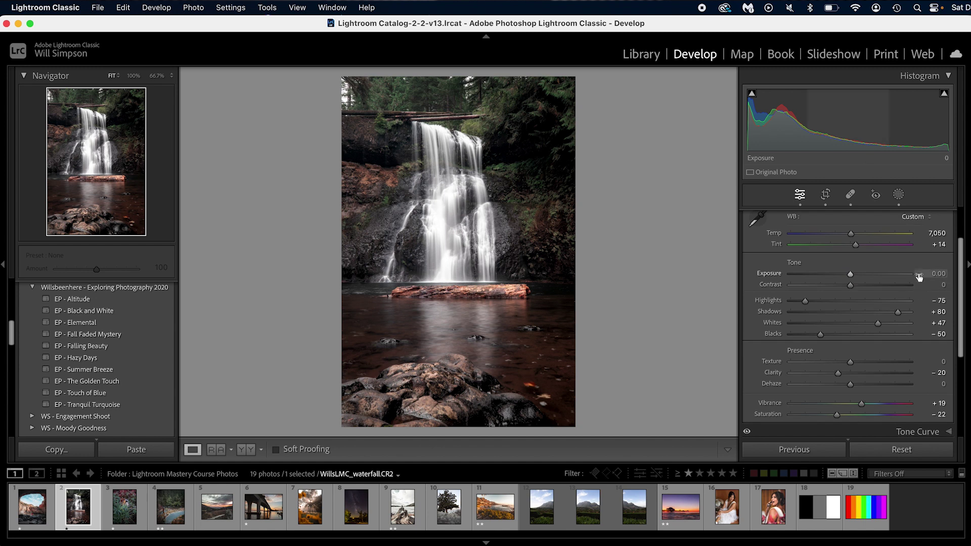
pyautogui.scroll(1, 891, 323)
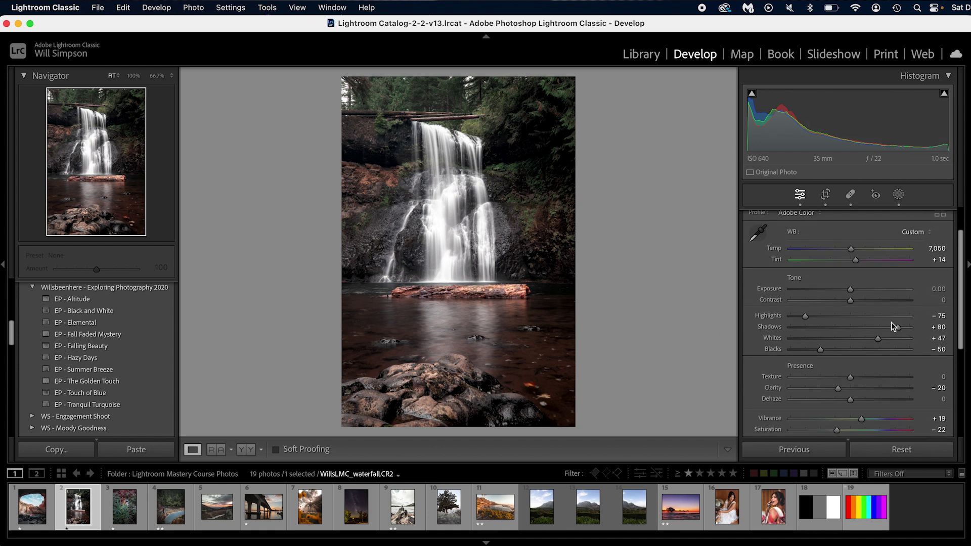
pyautogui.click(896, 451)
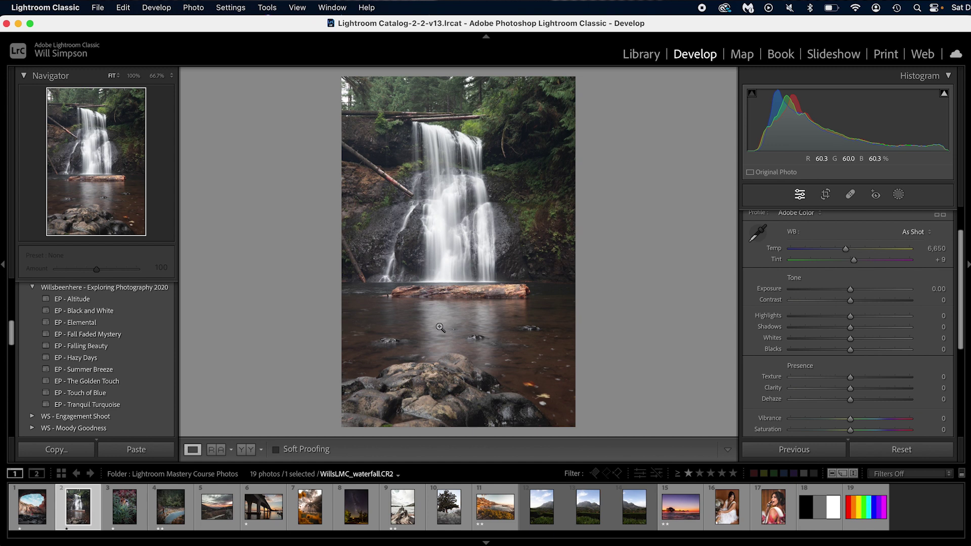
pyautogui.press('super+z')
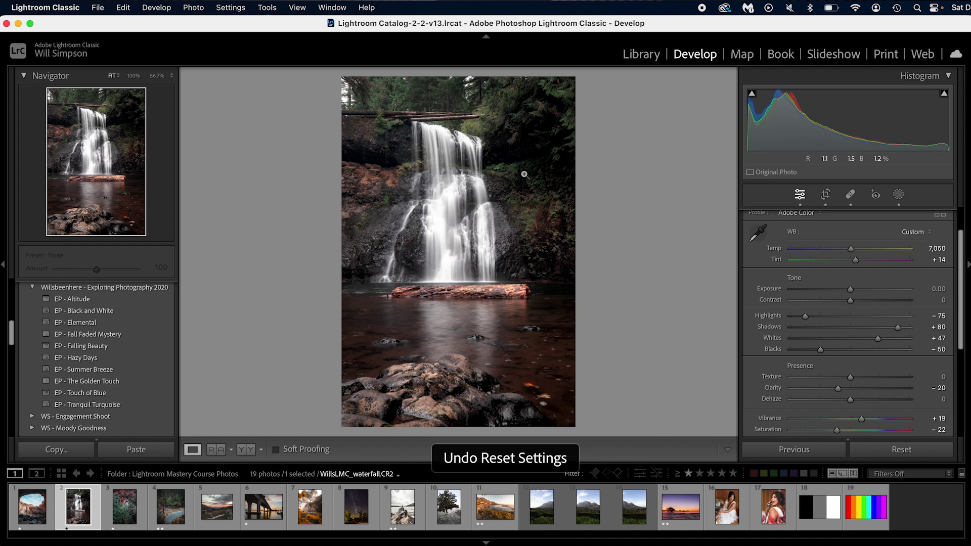
# Reset Highlights, Shadows, Whites and Blacks individually to 0, and undo these resets.
pyautogui.scroll(-1, 819, 323)
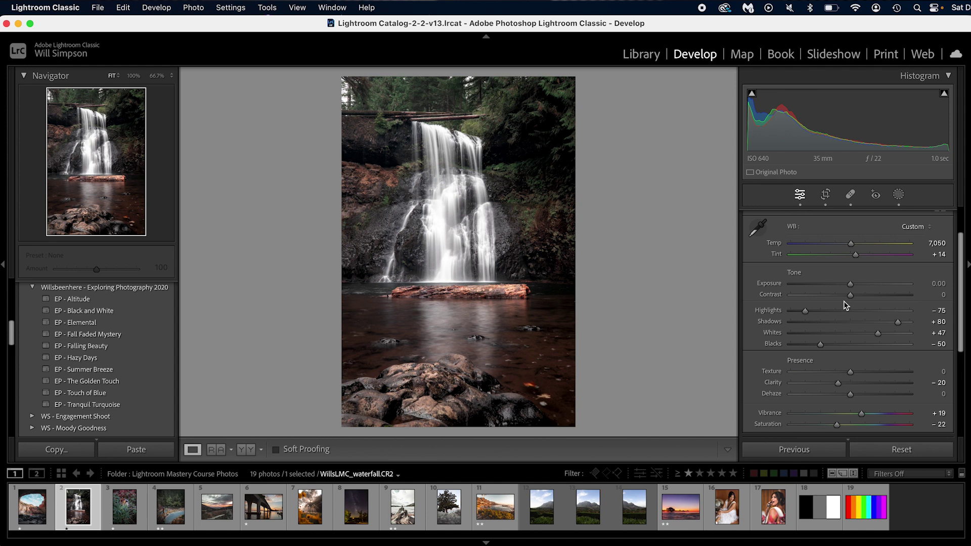
pyautogui.doubleClick(805, 310)
pyautogui.doubleClick(900, 323)
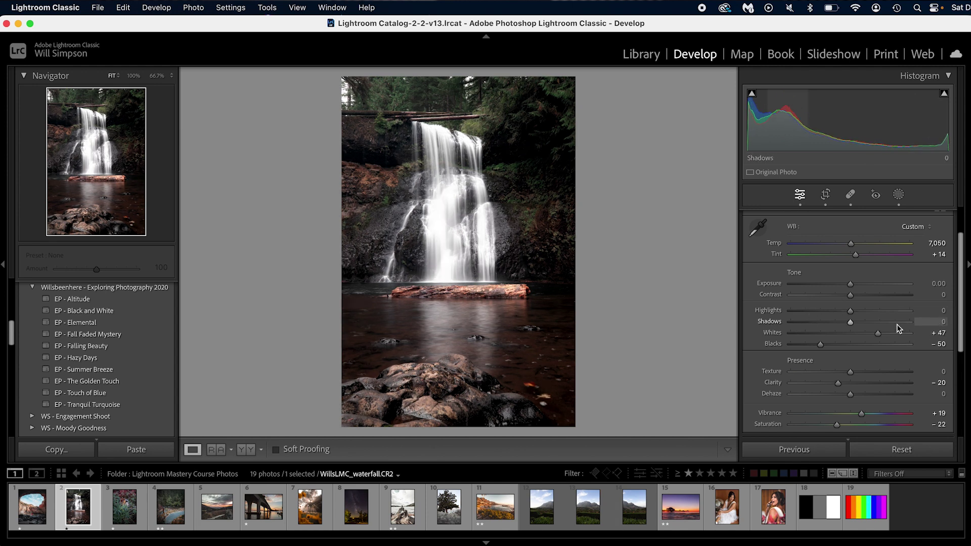
pyautogui.doubleClick(878, 333)
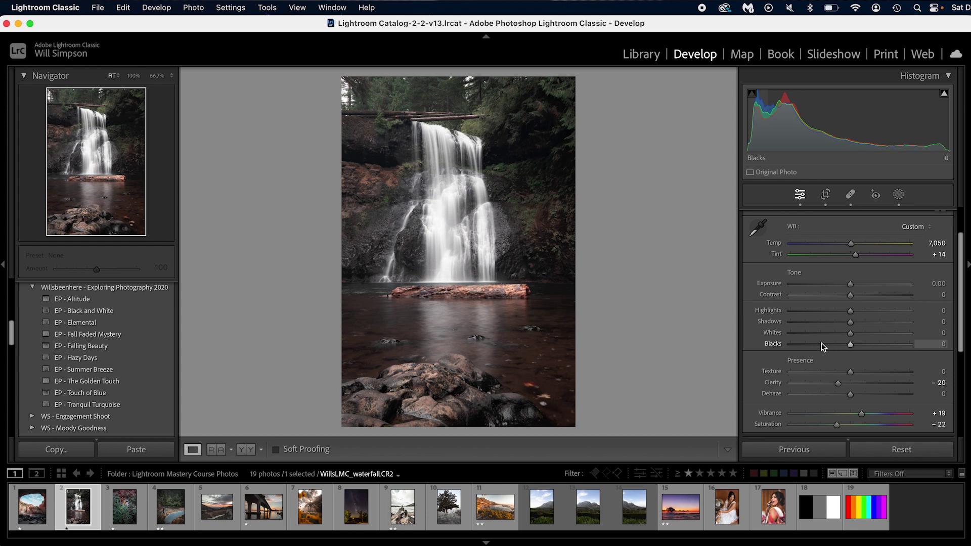
pyautogui.press('super+z')
pyautogui.press('super+z')
pyautogui.press('super+z')
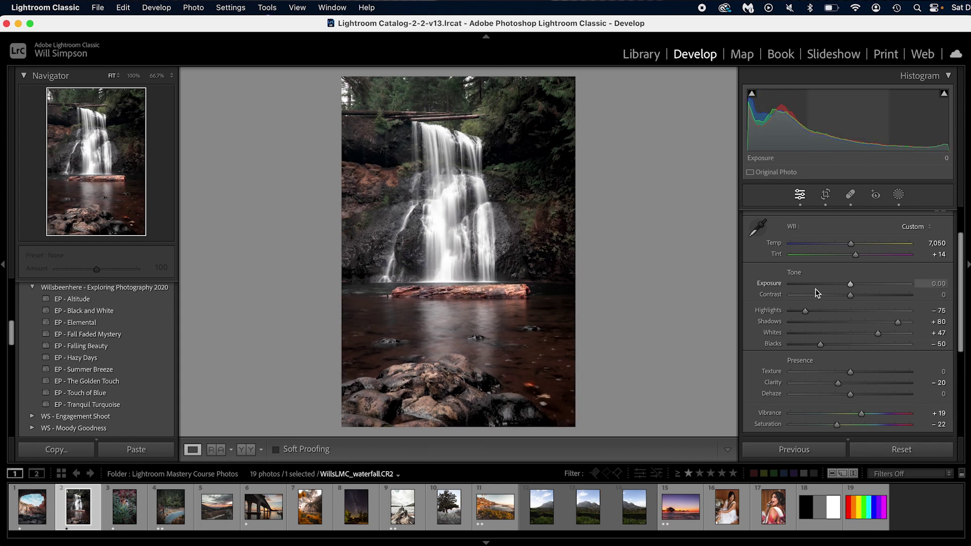
# Reveal the group reset options in the Basic adjustments, reset the whole Tone group, and undo the reset.
pyautogui.press('alt')
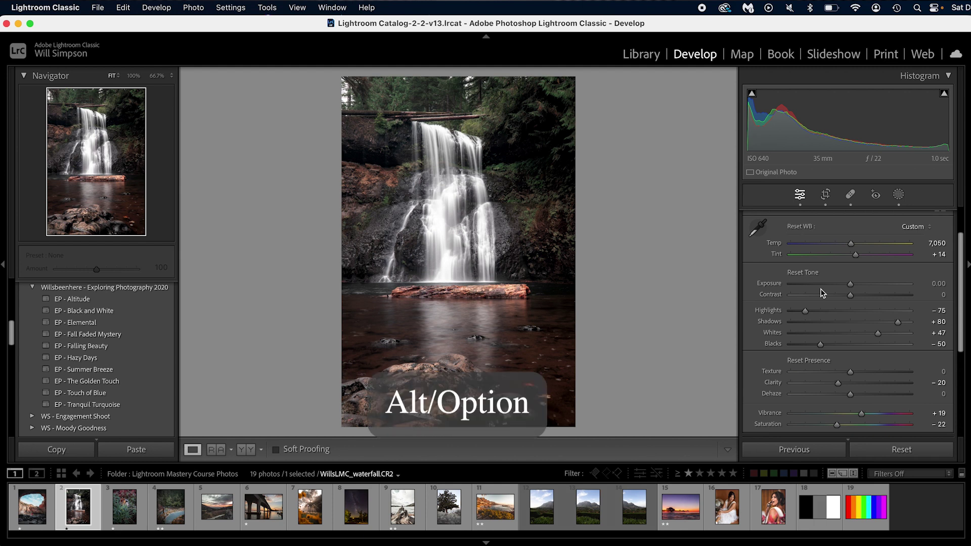
pyautogui.scroll(-1, 830, 322)
pyautogui.scroll(3, 831, 322)
pyautogui.press('alt')
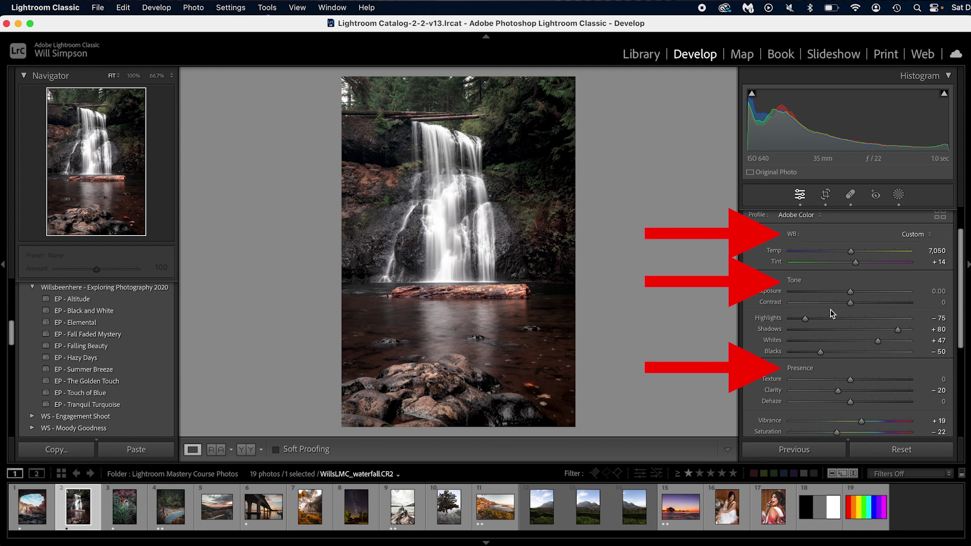
pyautogui.press('alt')
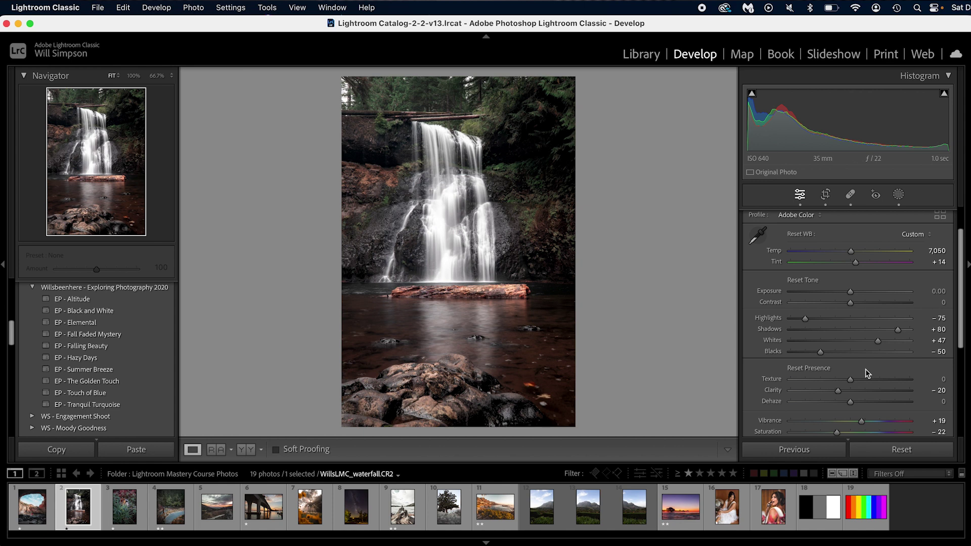
pyautogui.keyDown('alt'); pyautogui.click(815, 281); pyautogui.keyUp('alt')
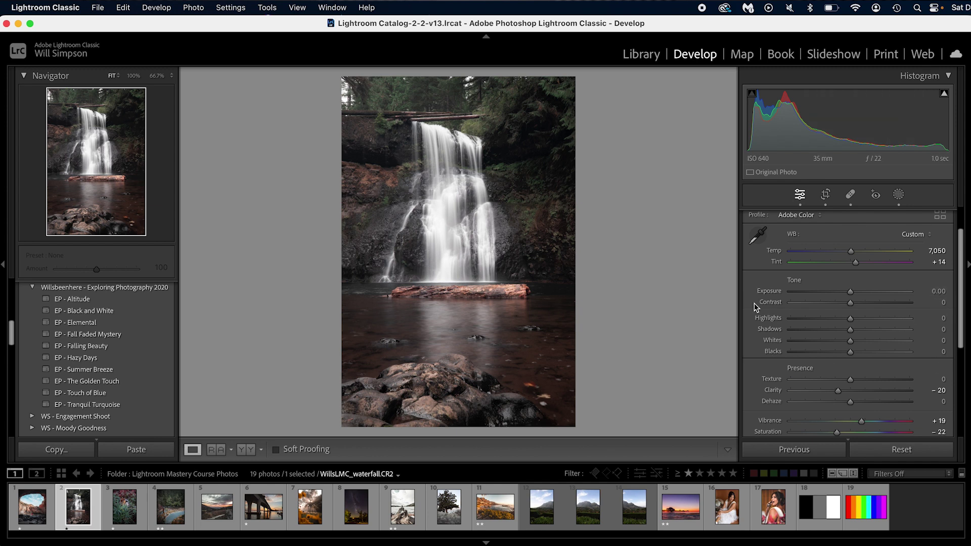
pyautogui.scroll(-2, 771, 302)
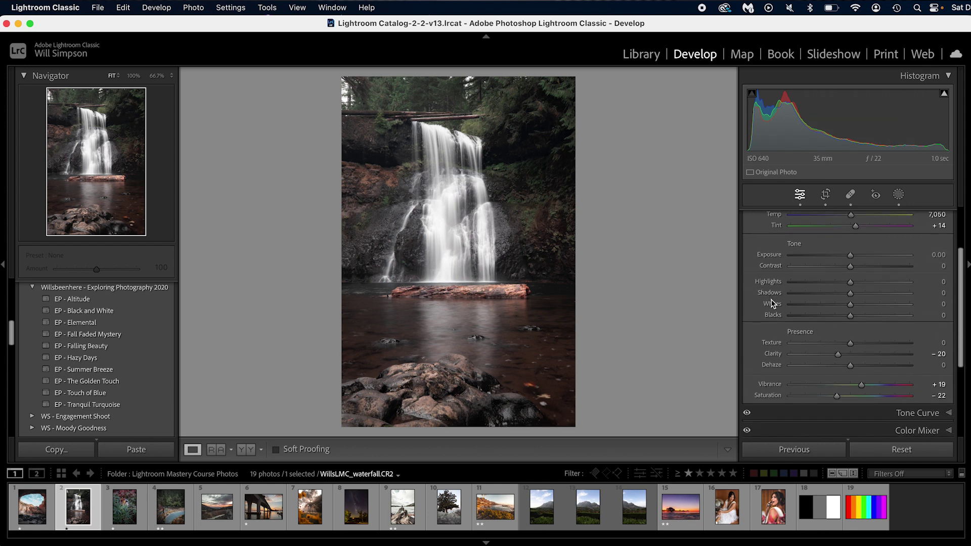
pyautogui.press('super+z')
# Expand the Tone Curve adjustments, reveal the curve's reset option, and collapse them without resetting.
pyautogui.scroll(-4, 810, 303)
pyautogui.click(916, 319)
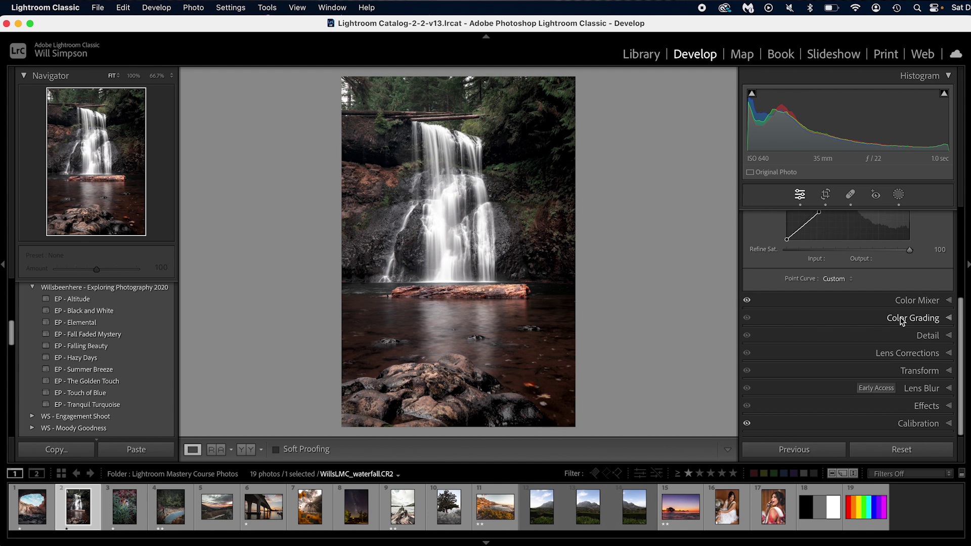
pyautogui.scroll(5, 890, 303)
pyautogui.press('alt')
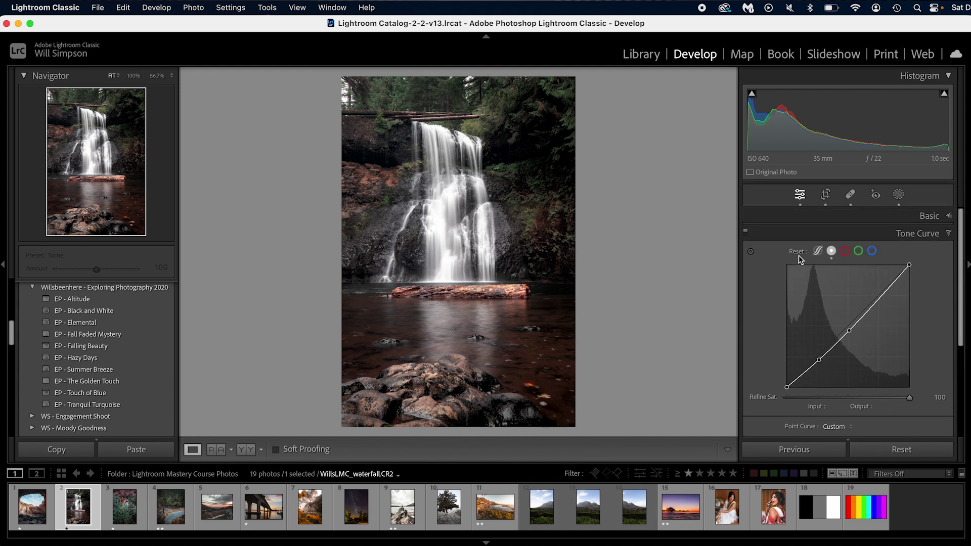
pyautogui.keyDown('alt'); pyautogui.click(930, 238); pyautogui.keyUp('alt')
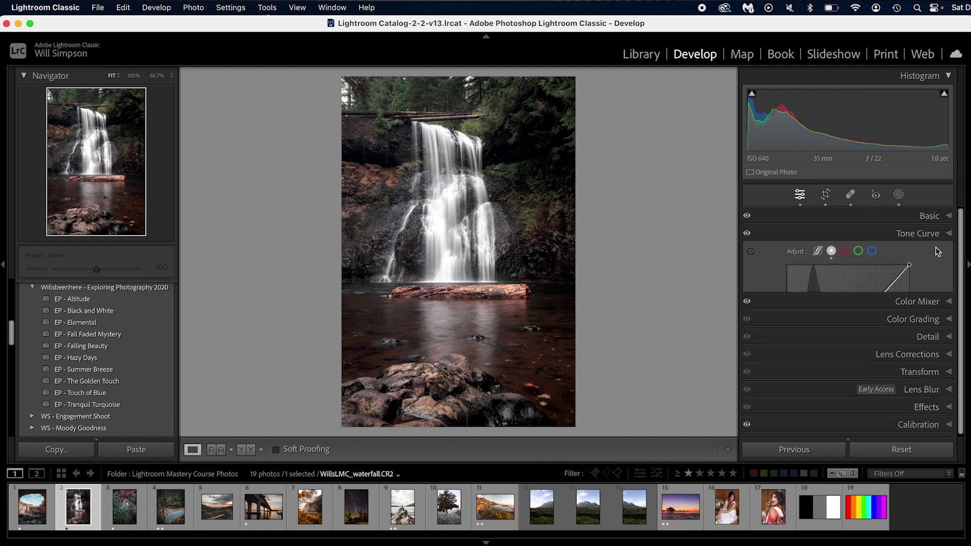
# Expand the Color Mixer, reveal its reset options, and view the Saturation and Luminance adjustments.
pyautogui.click(934, 254)
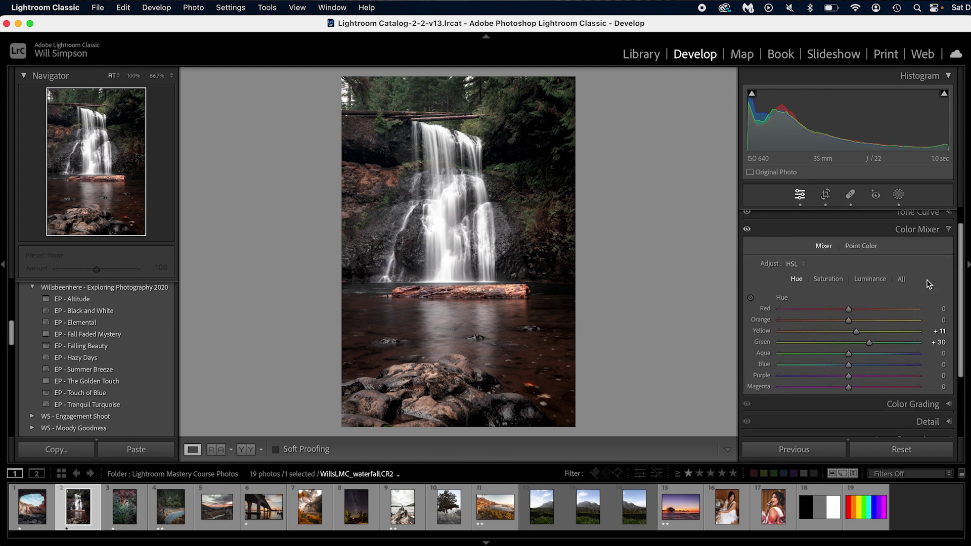
pyautogui.press('alt')
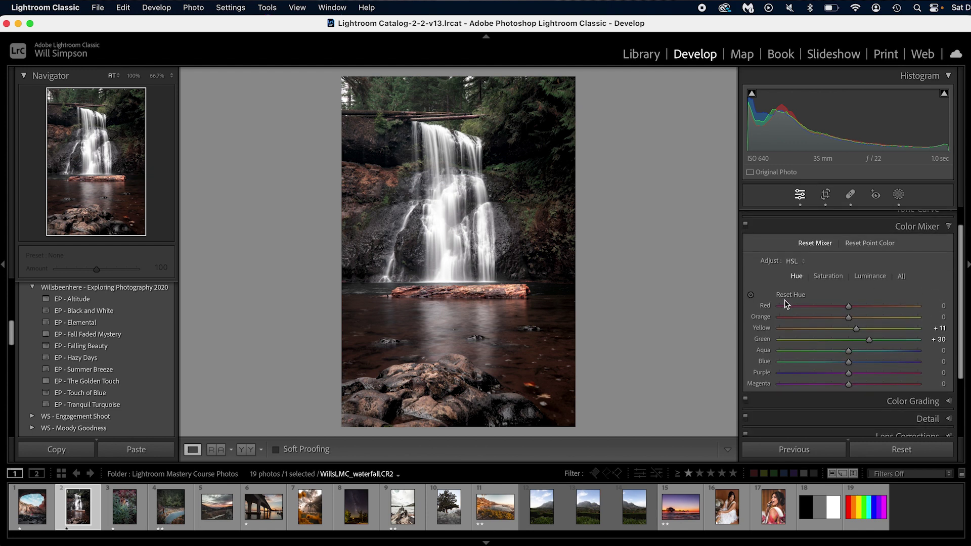
pyautogui.click(825, 281)
pyautogui.click(862, 277)
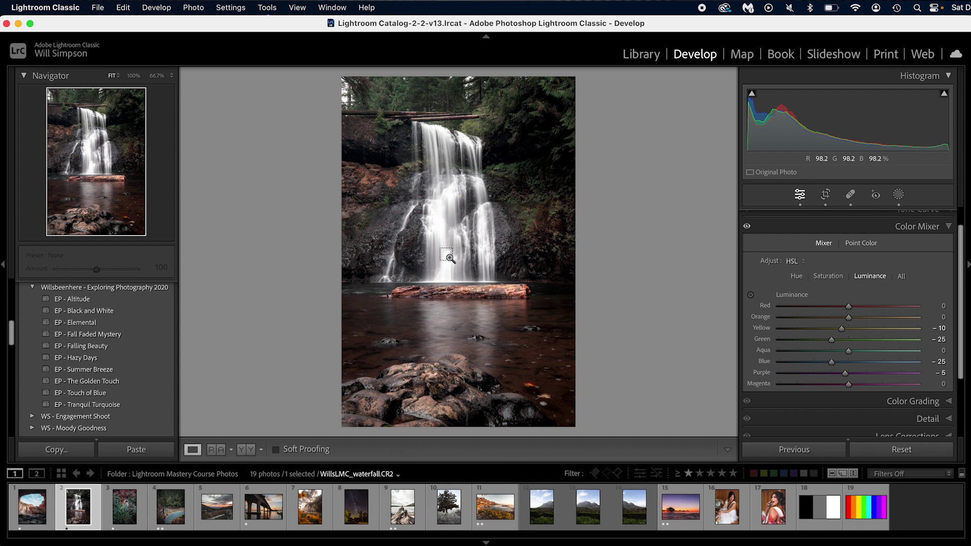
# Bring up the Copy Settings options for the waterfall photo and cancel without copying.
pyautogui.press('super+shift+c')
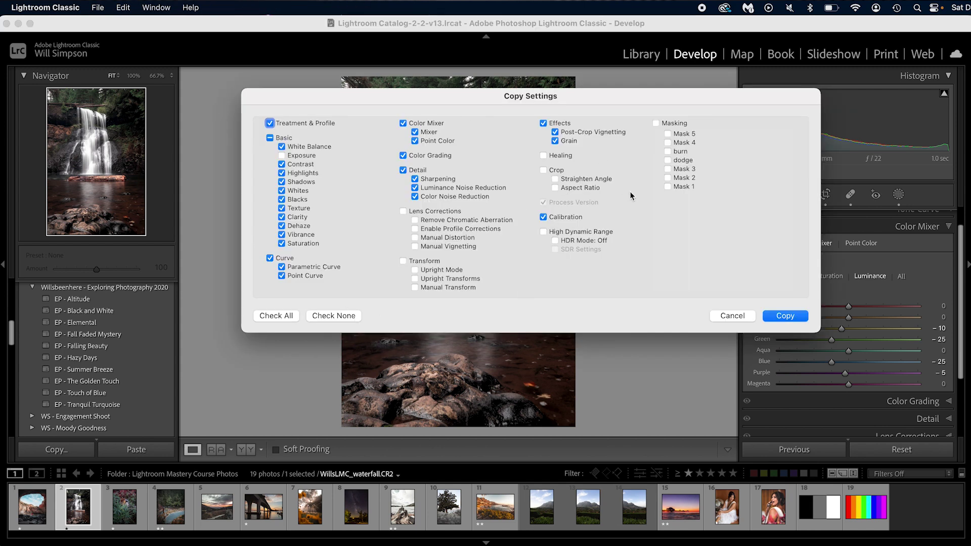
pyautogui.click(732, 316)
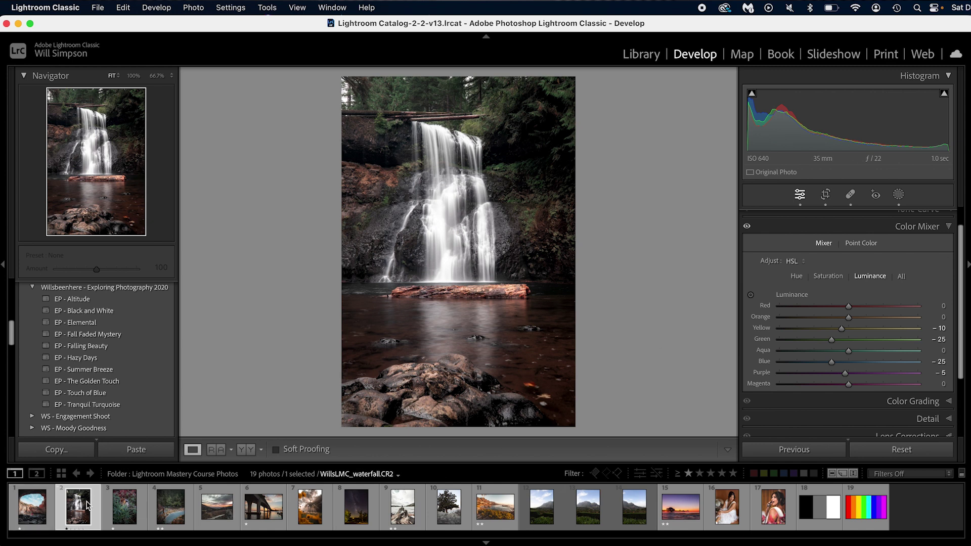
# Select the photos from the waterfall through WillsLMC_africa.CR3, try to synchronize the waterfall's settings with all masks included, and cancel the paste.
pyautogui.press('shift')
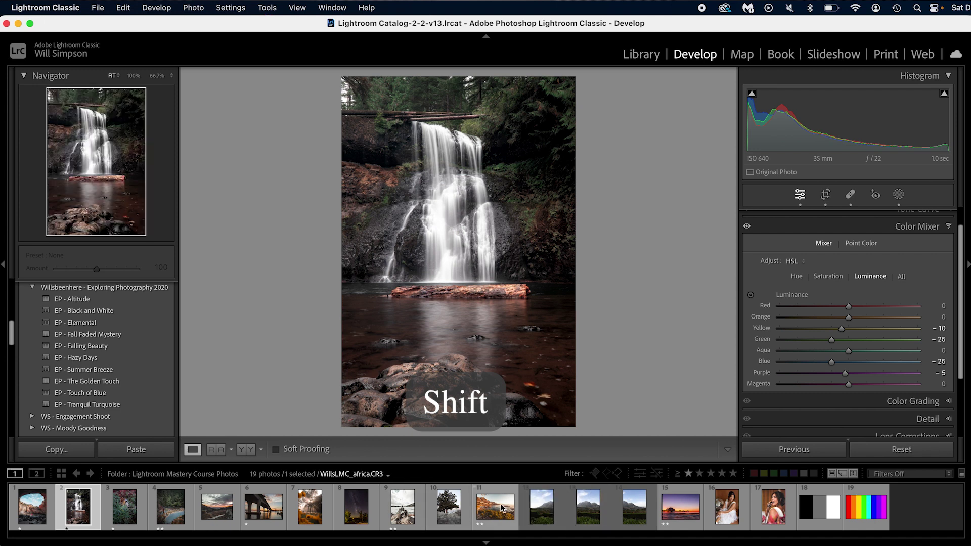
pyautogui.keyDown('shift'); pyautogui.click(476, 500); pyautogui.keyUp('shift')
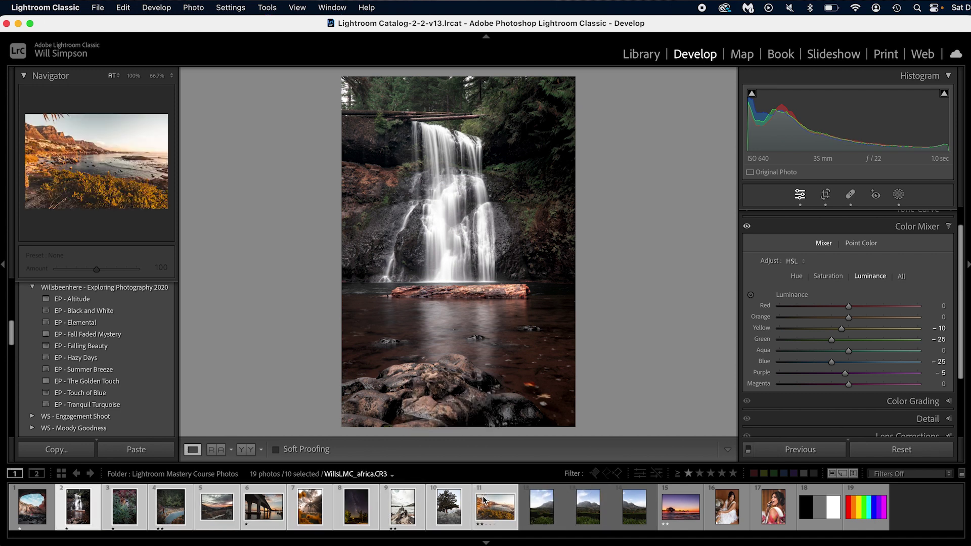
pyautogui.click(809, 450)
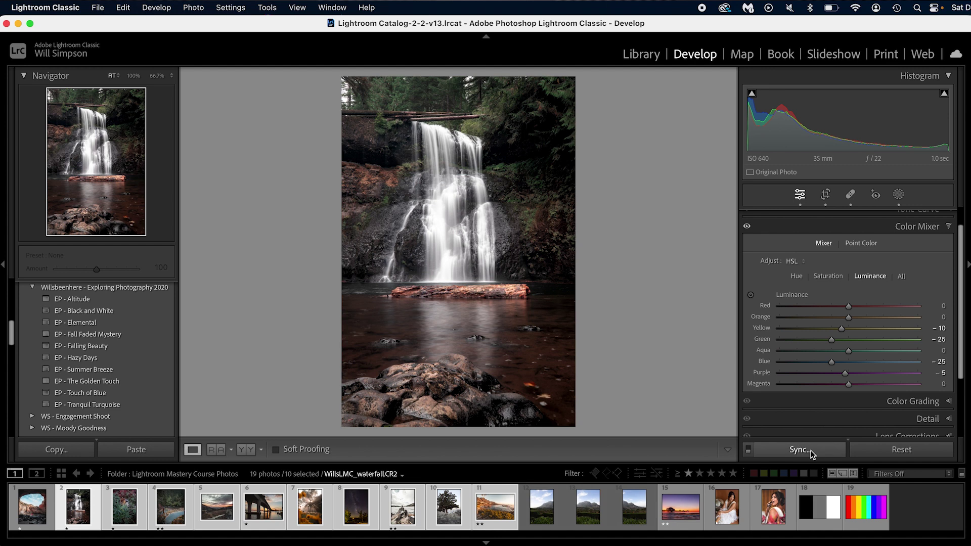
pyautogui.click(668, 124)
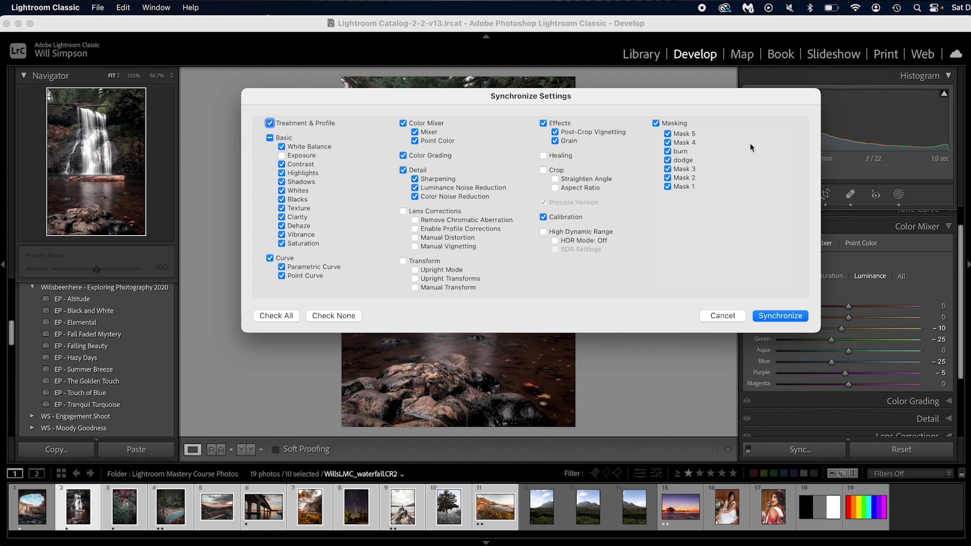
pyautogui.click(801, 317)
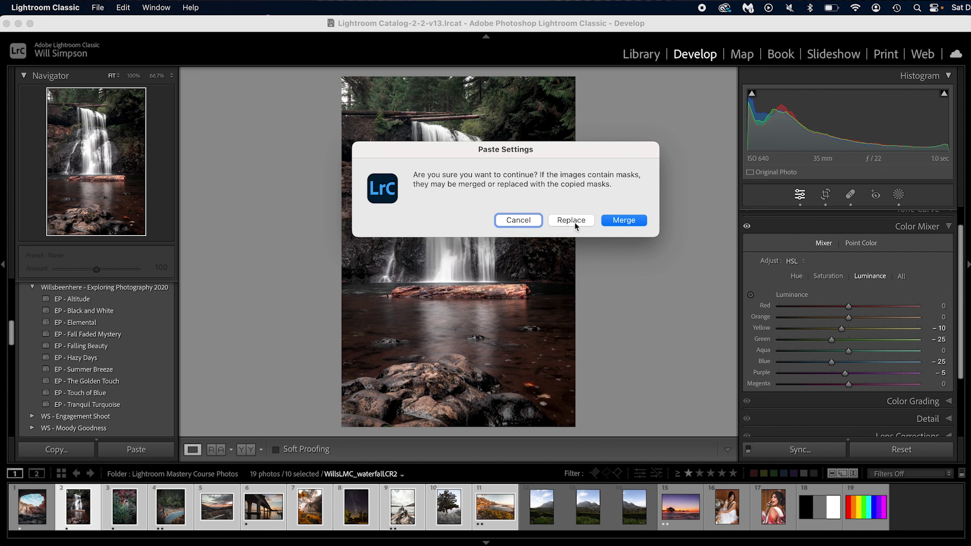
pyautogui.click(510, 220)
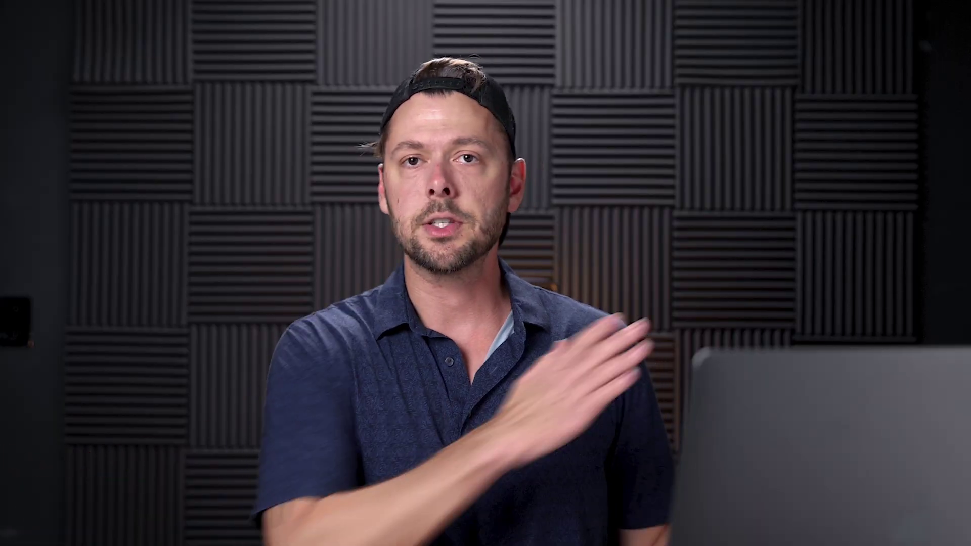